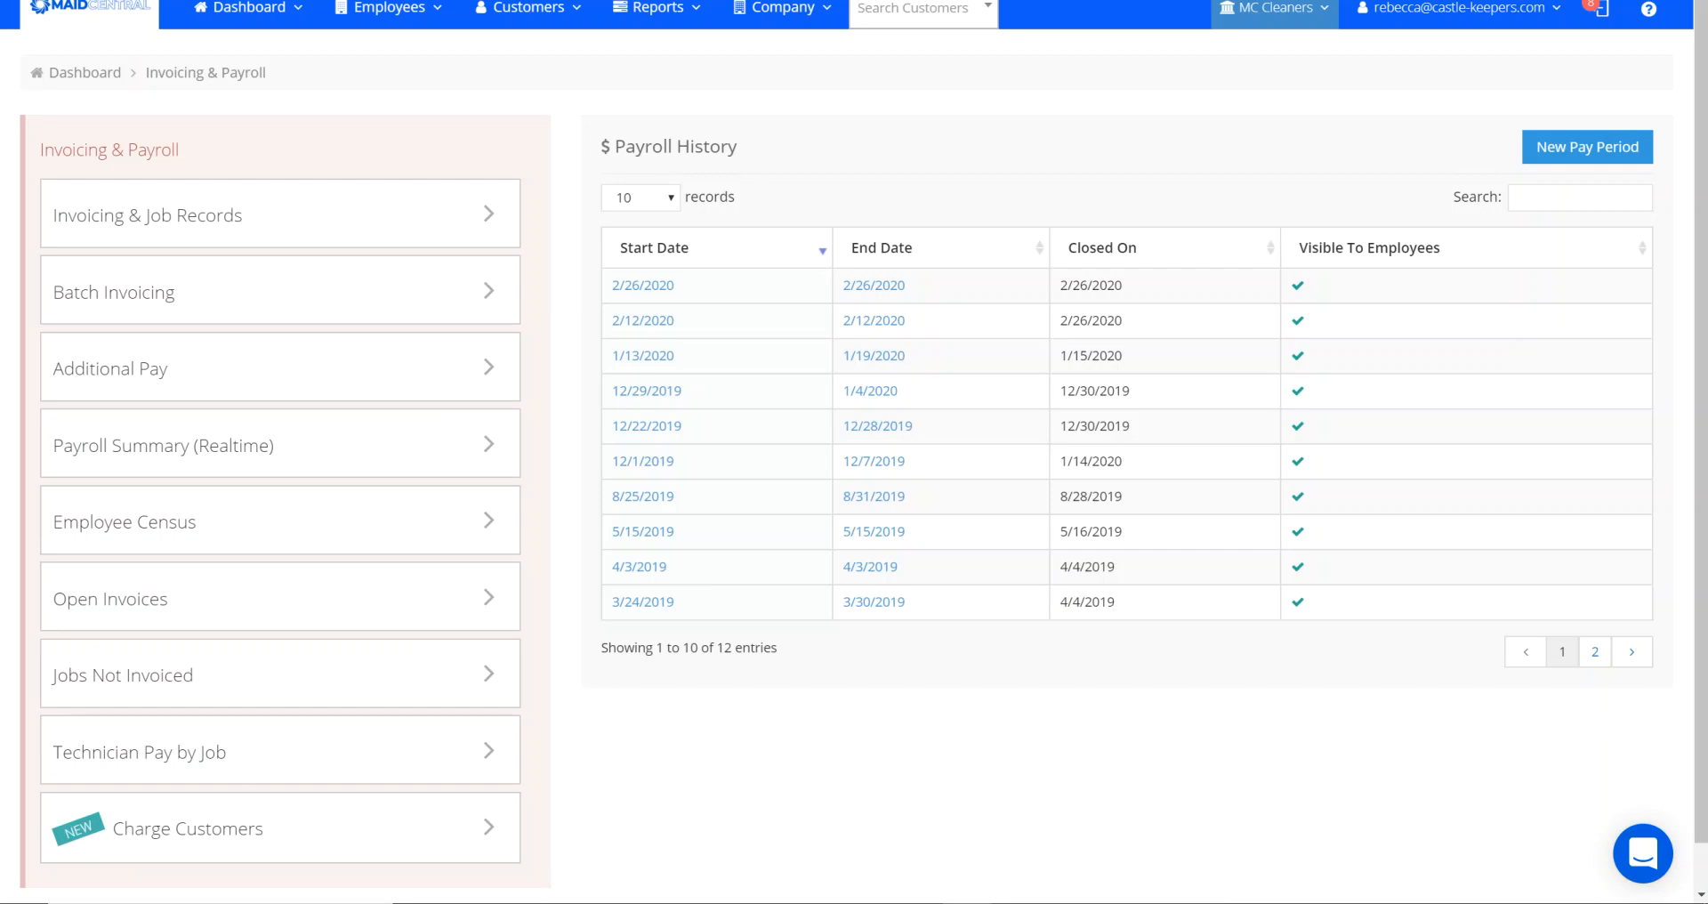
- Open the Charge Customers page from the company's invoicing and payroll reports
mouse_move(767, 22)
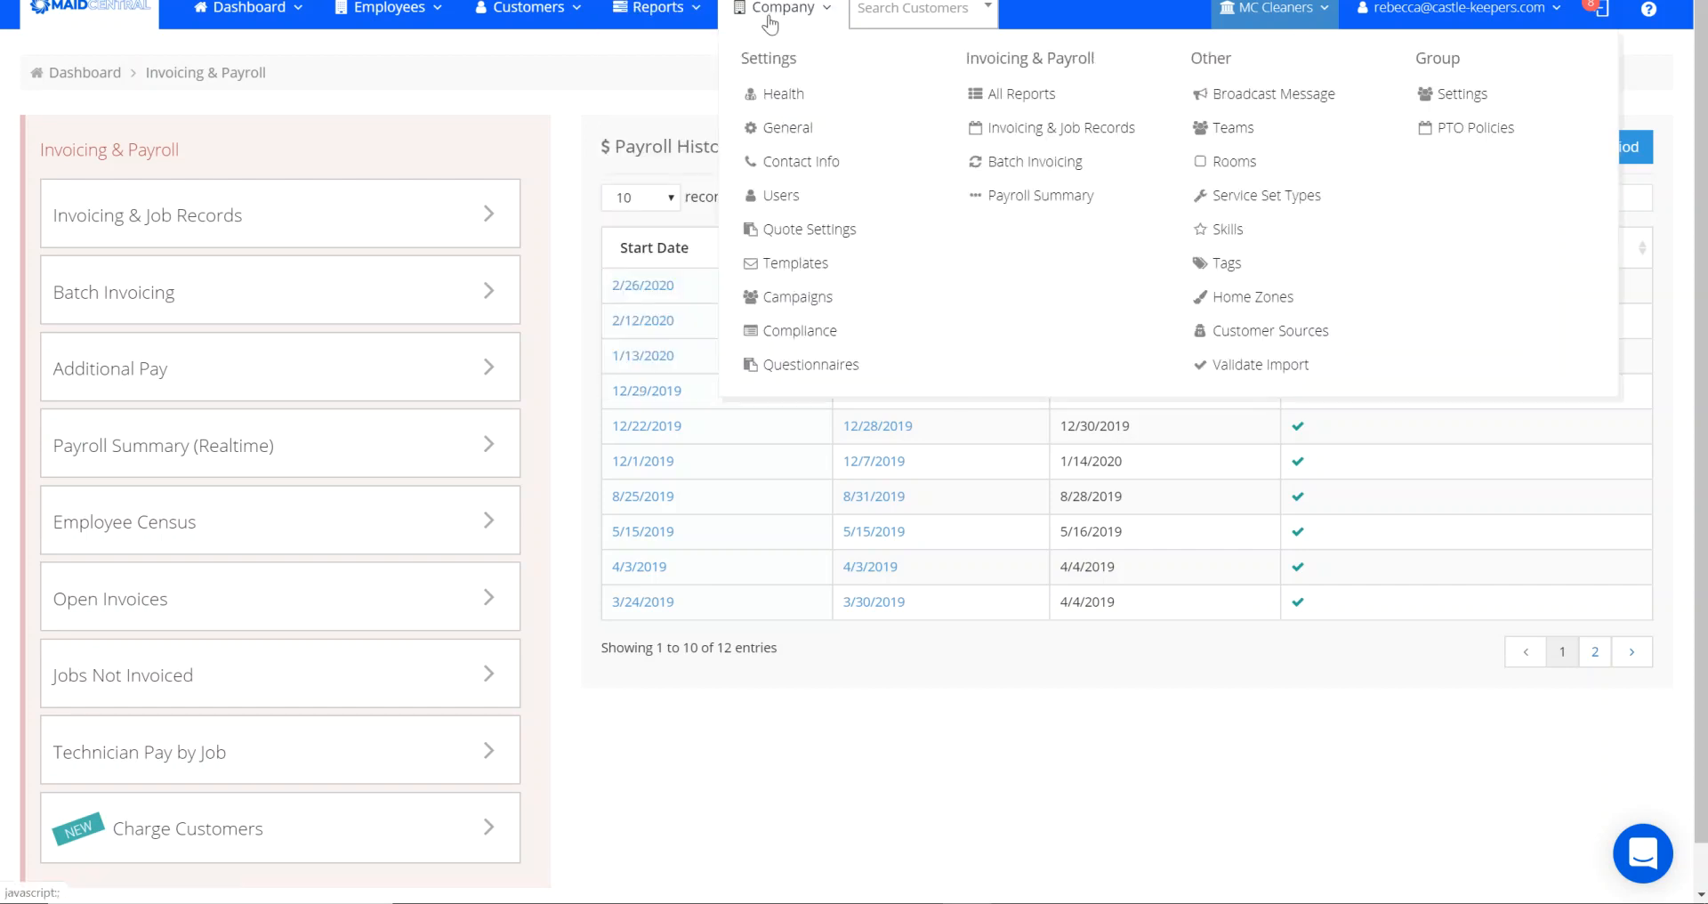
click(1010, 94)
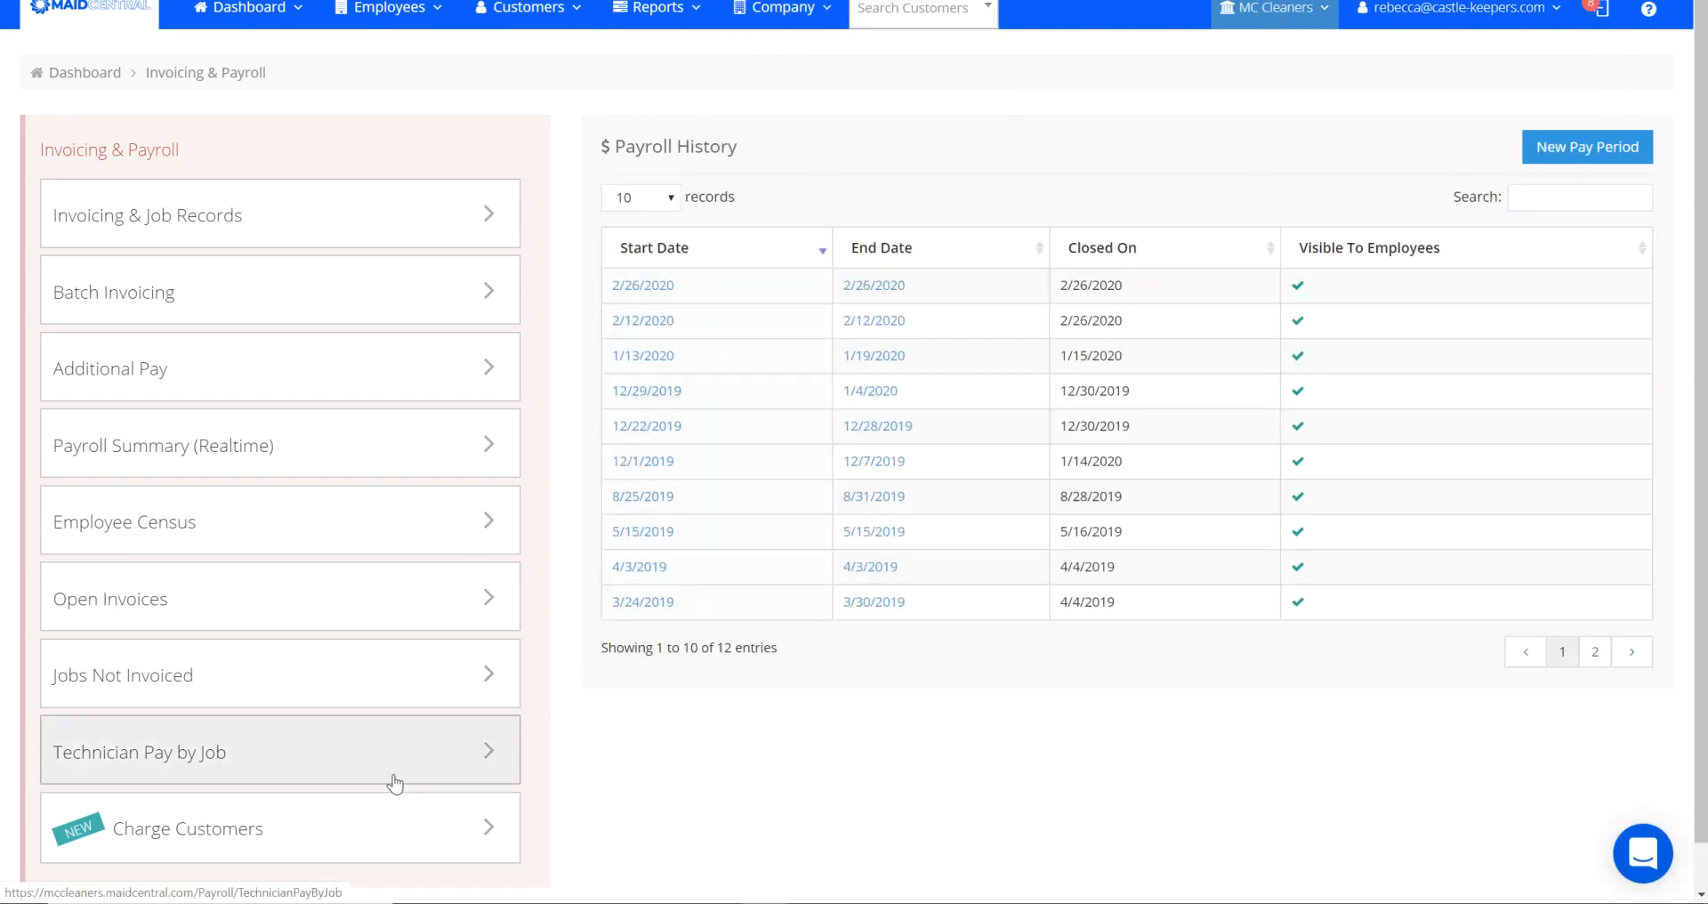
click(309, 831)
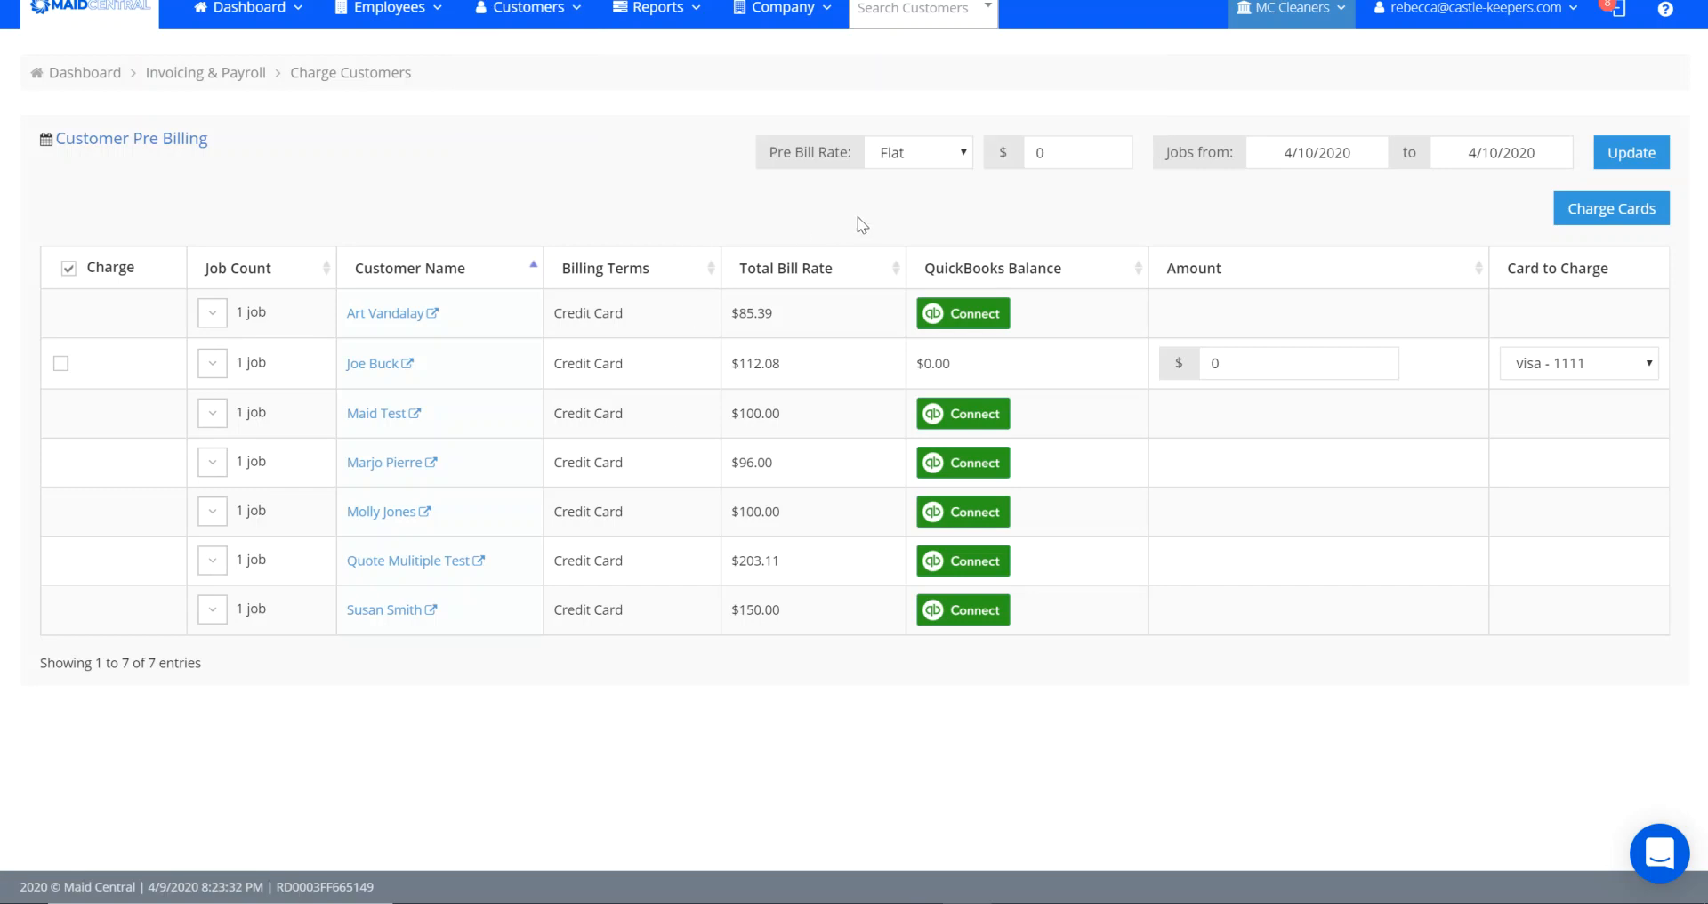
- Set the pre-bill rate to a flat $50 and update the customer pre-billing list
click(961, 155)
click(961, 157)
drag(1063, 148, 1032, 149)
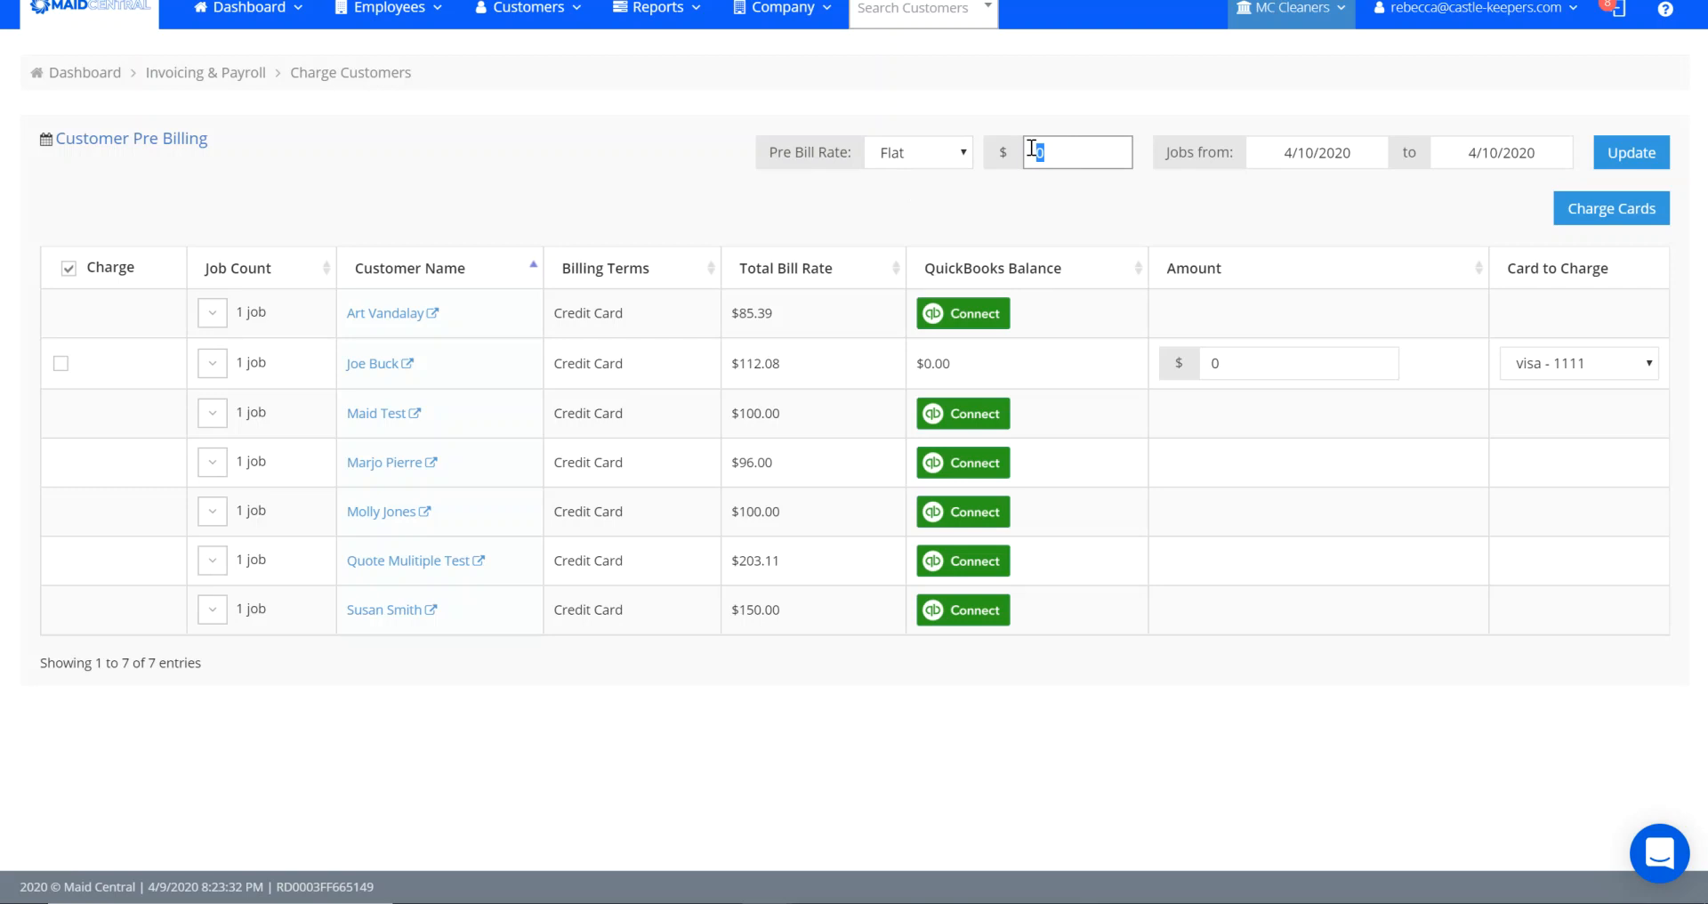
text(50)
click(1285, 226)
click(1624, 153)
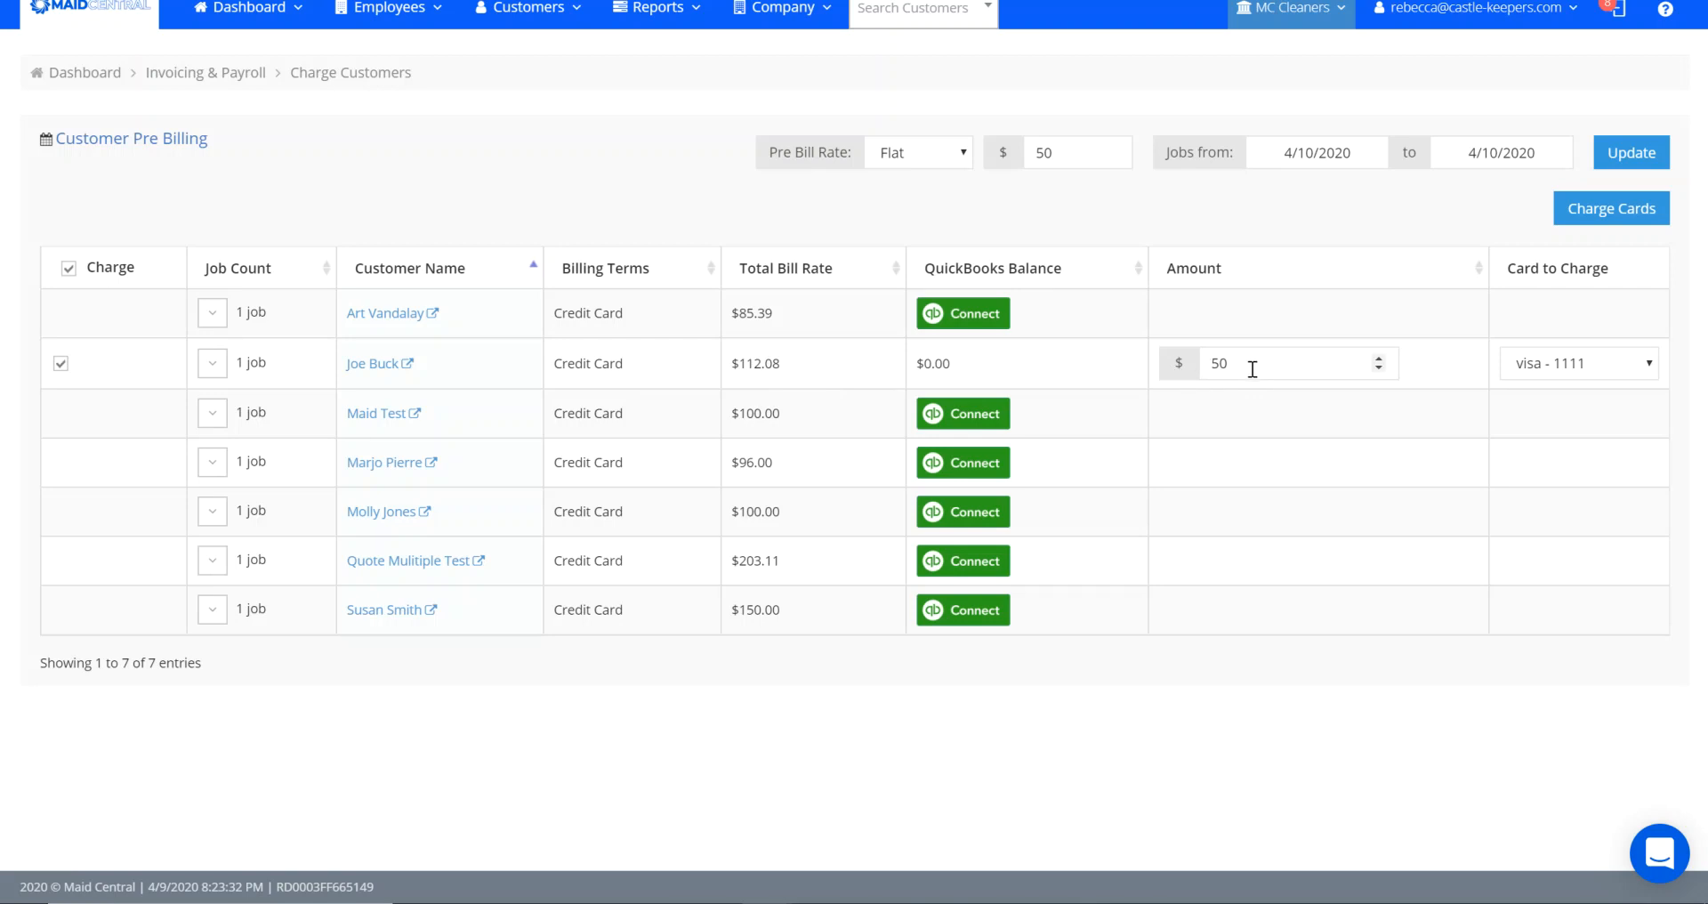
- Change the pre-bill rate to 25 percent and update the charge amounts
click(964, 155)
click(948, 195)
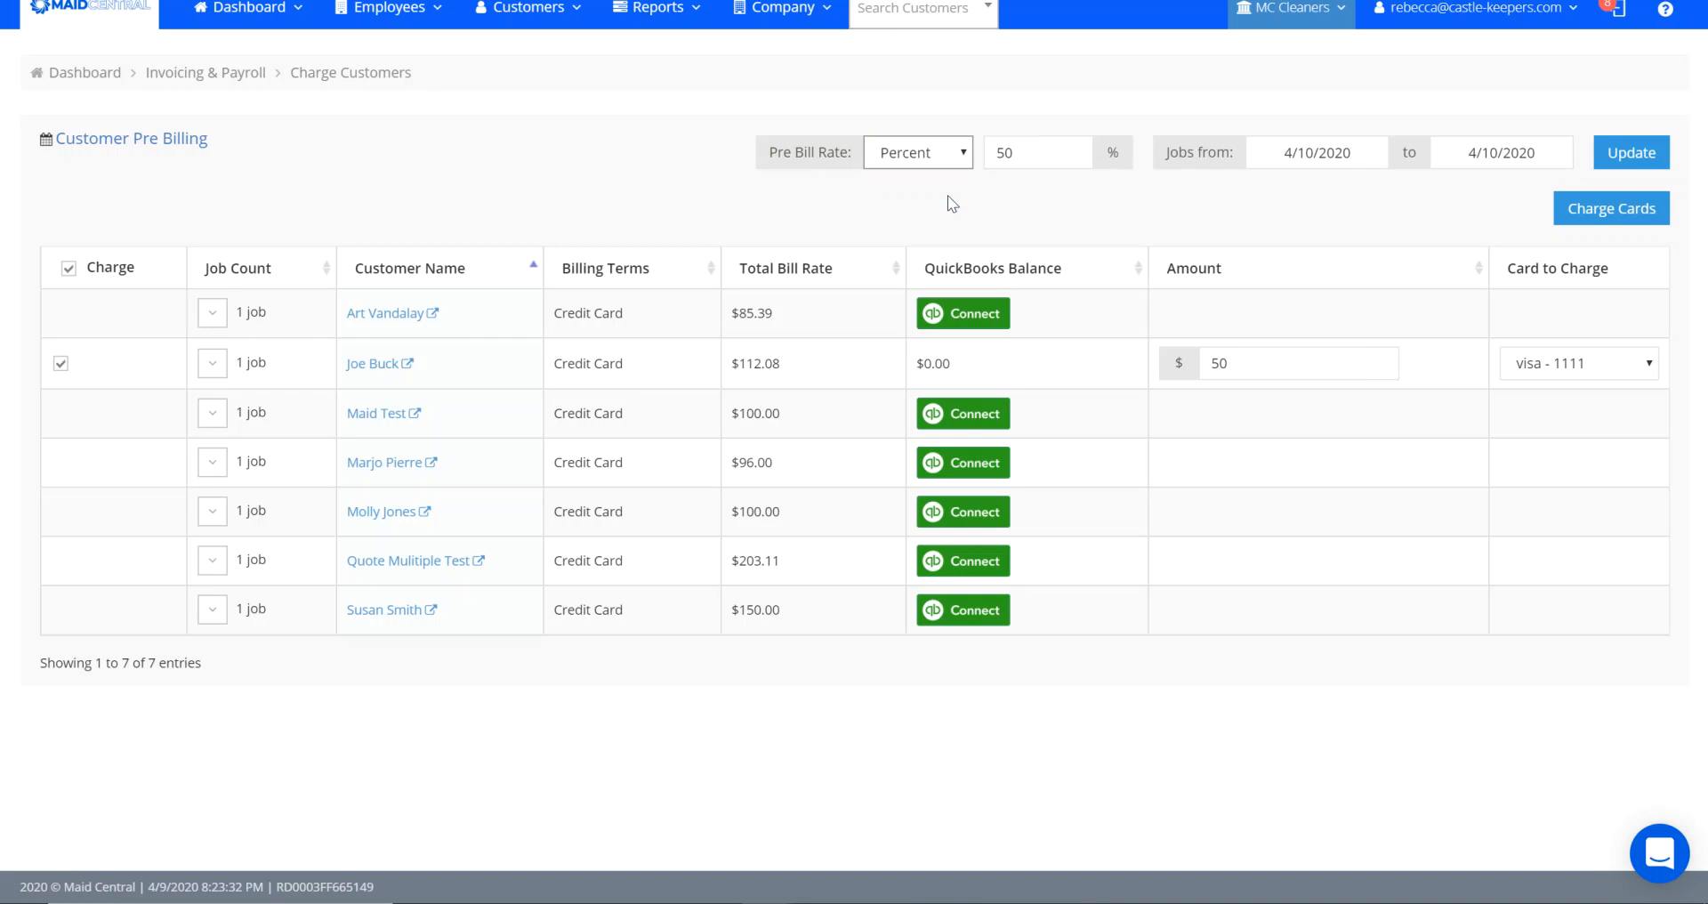
click(1032, 146)
drag(1033, 146, 977, 153)
text(25)
click(993, 230)
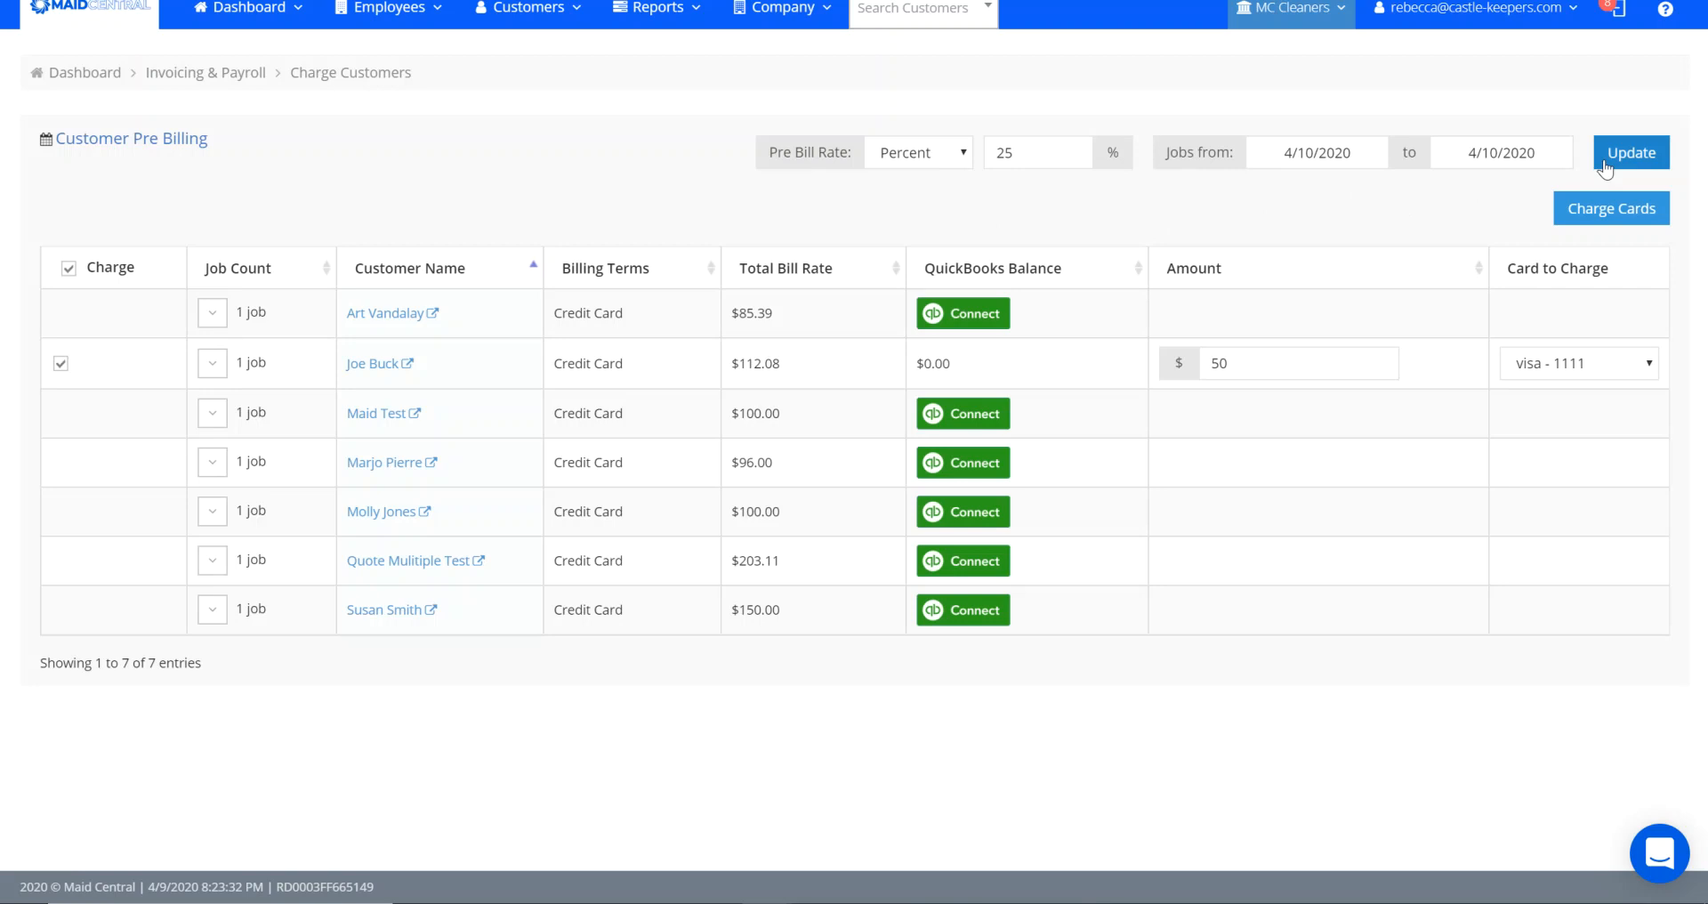
click(1625, 152)
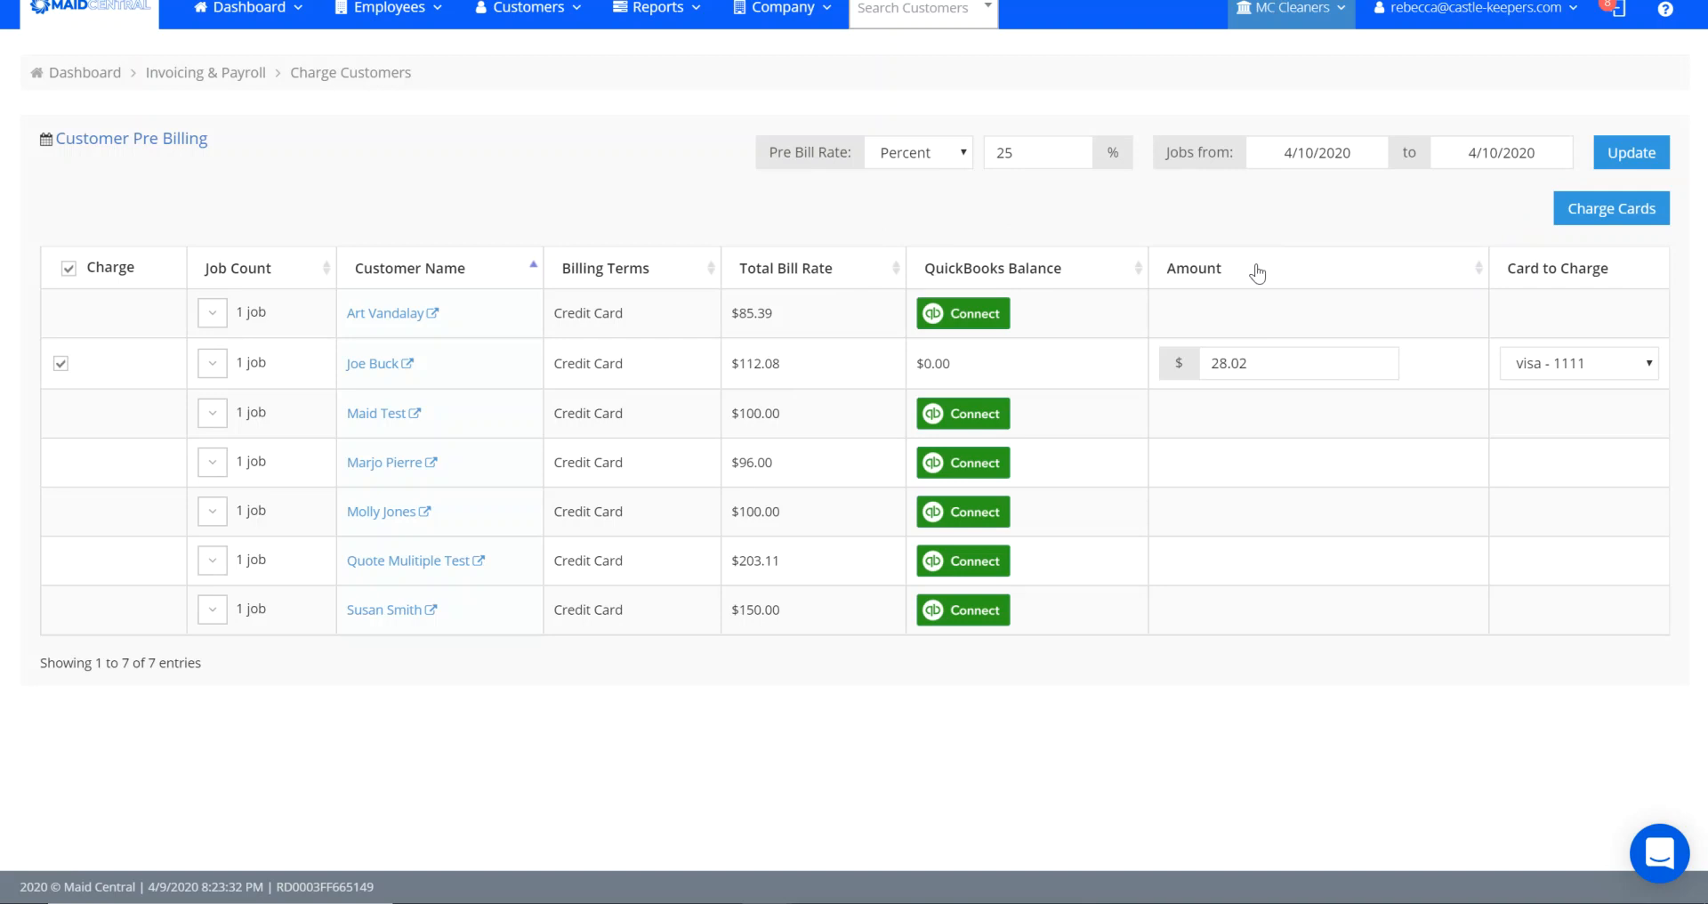
- Set the job date range from 4/1/2020 to 4/30/2020 and update the pre-billing list
click(389, 9)
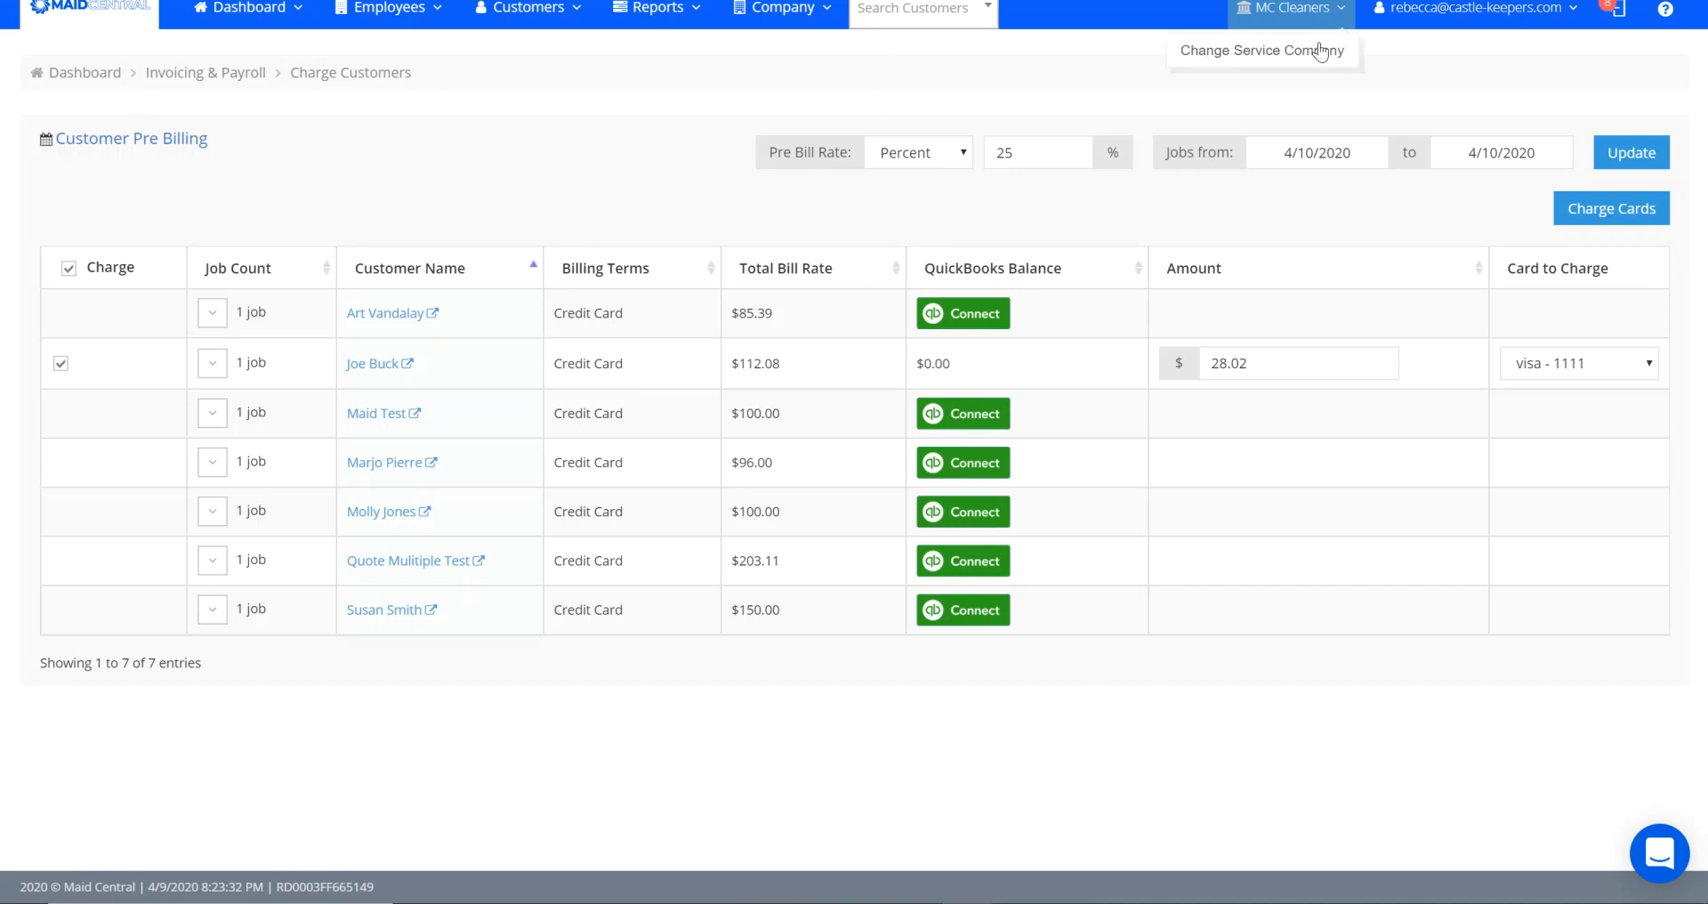
click(1370, 159)
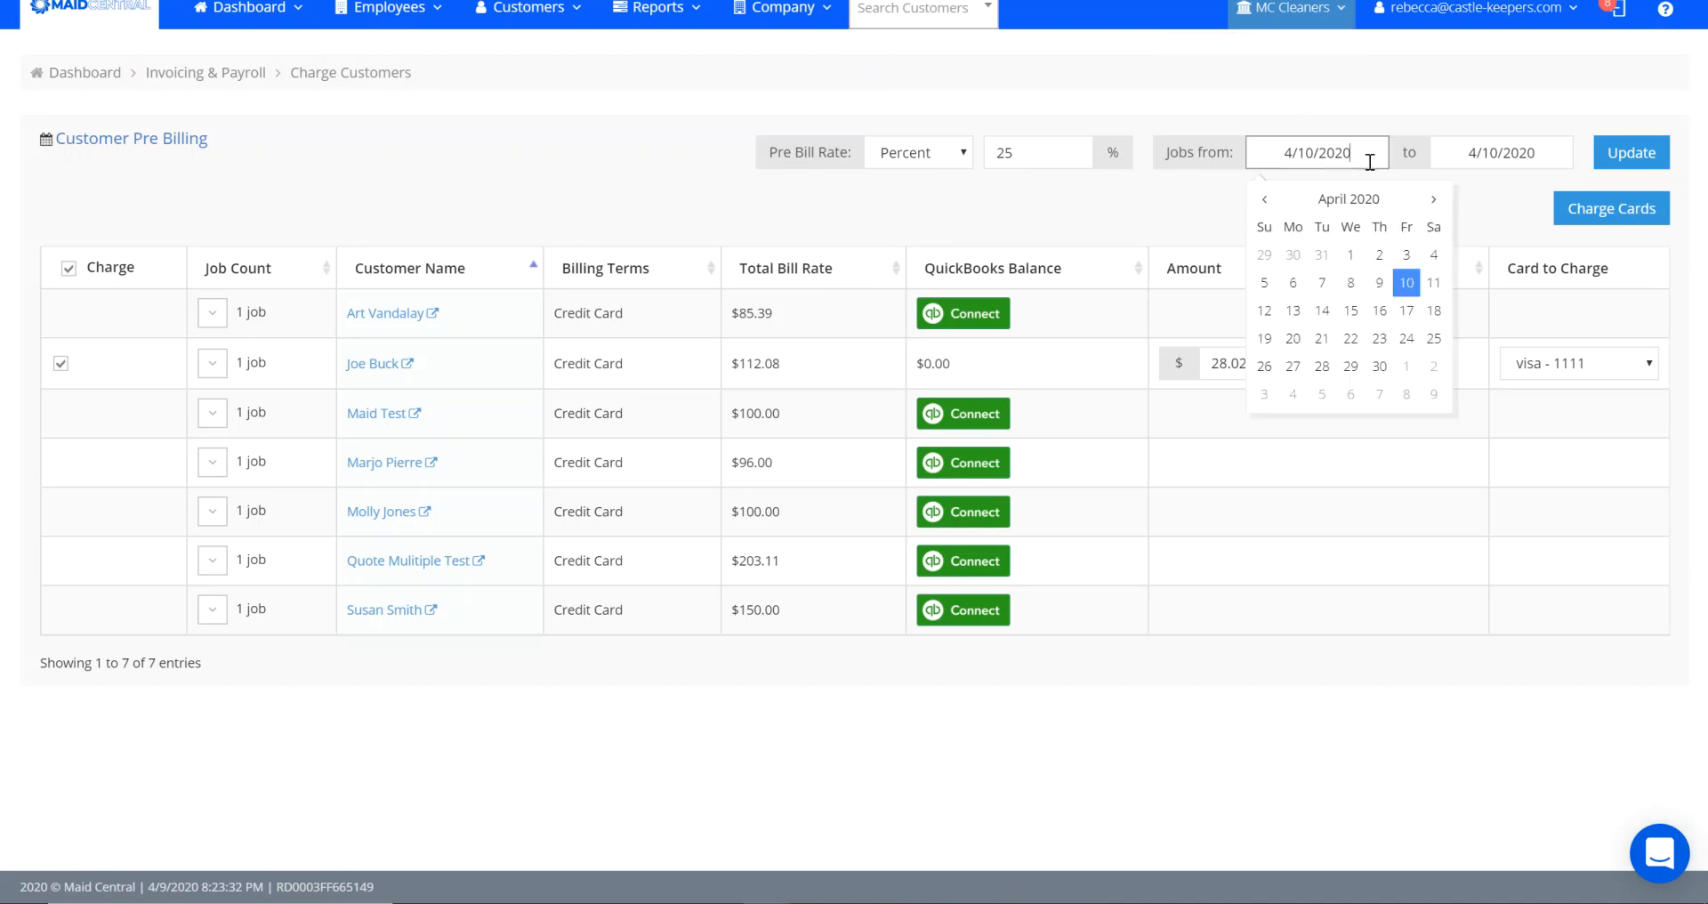
click(1351, 255)
click(1555, 151)
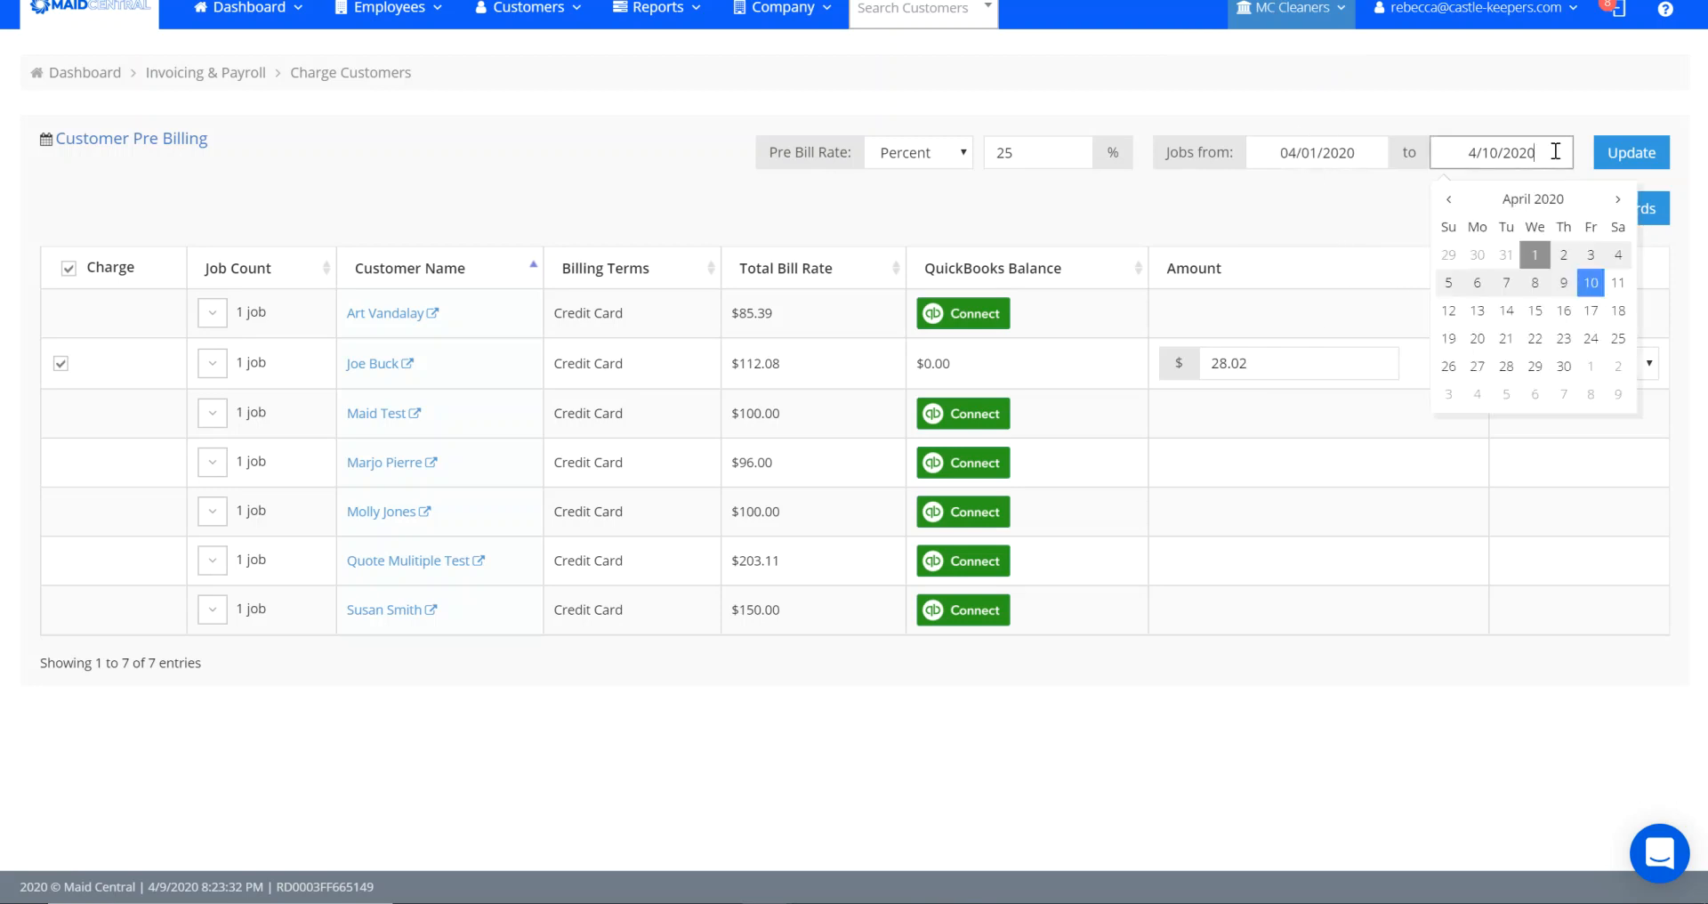
click(1562, 371)
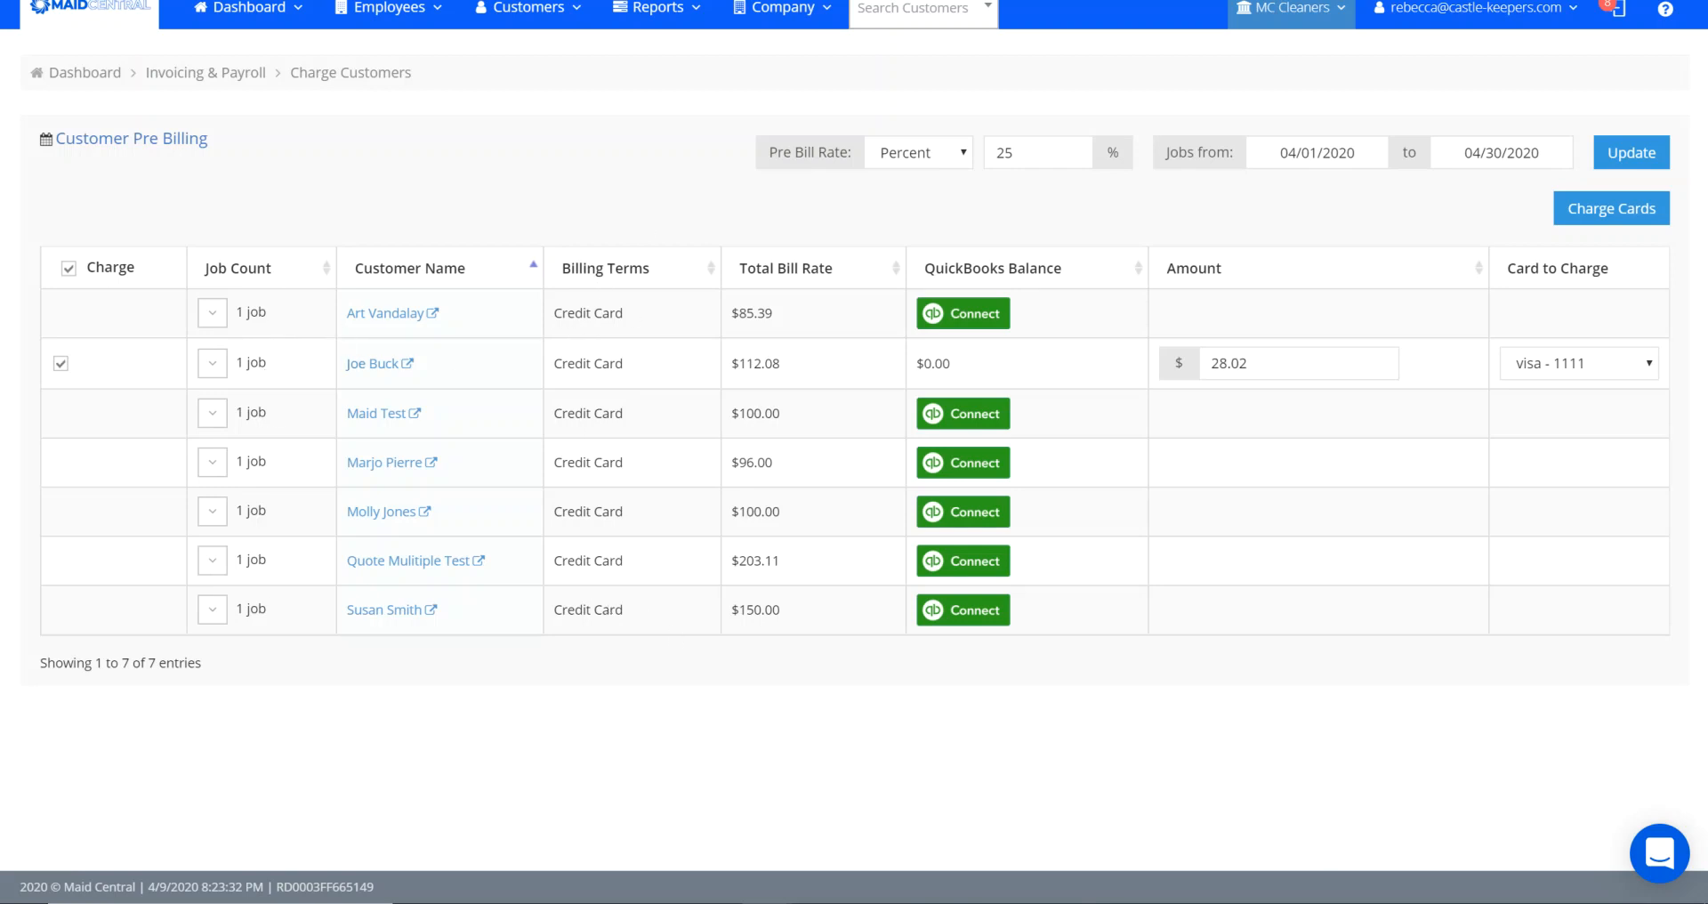
click(1628, 155)
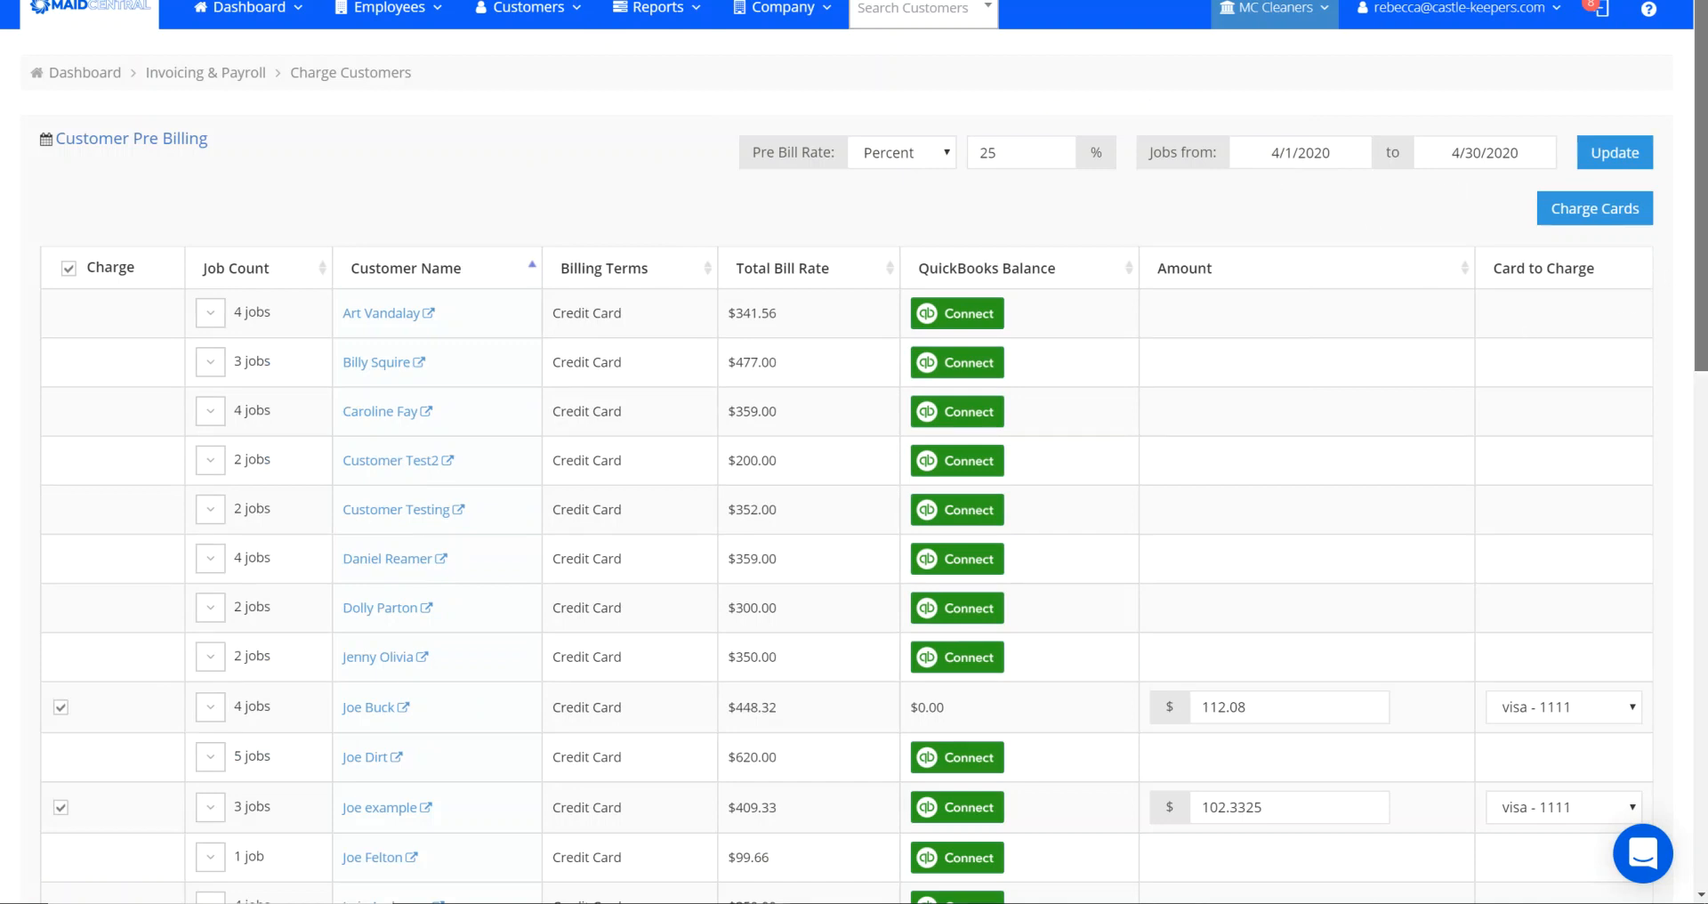
- Review the customers with cards on file, clear every charge selection, and select only the first of them for charging
drag(1701, 265, 1705, 418)
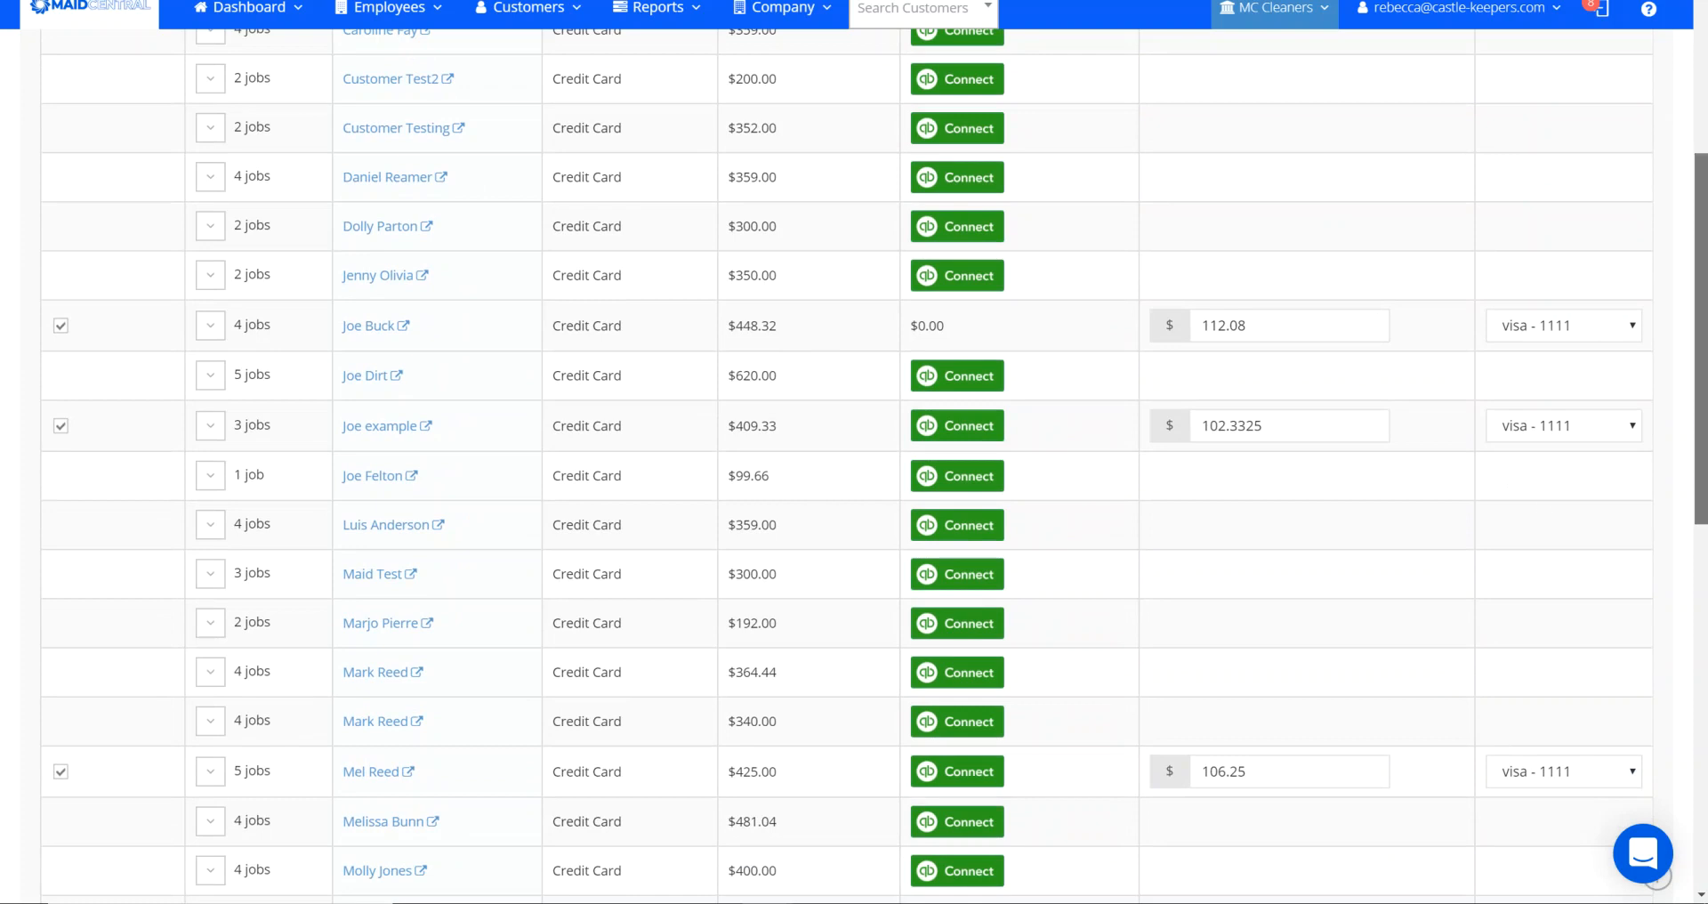
scroll(1705, 614, down, 4)
scroll(1705, 614, down, 4)
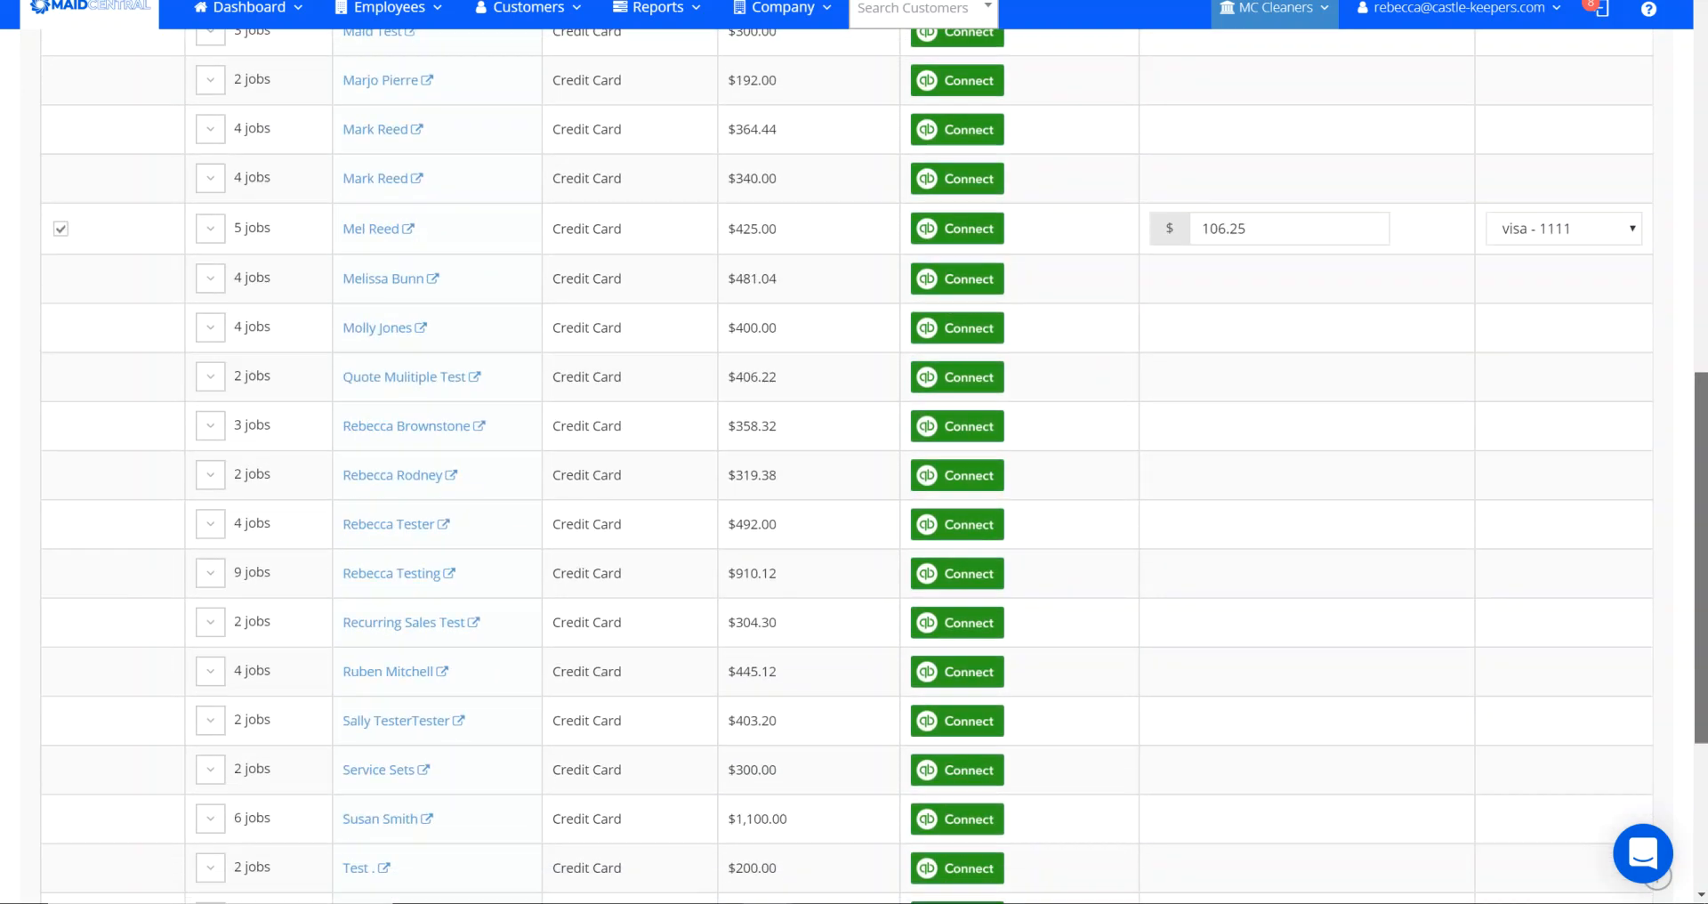
scroll(1705, 614, up, 7)
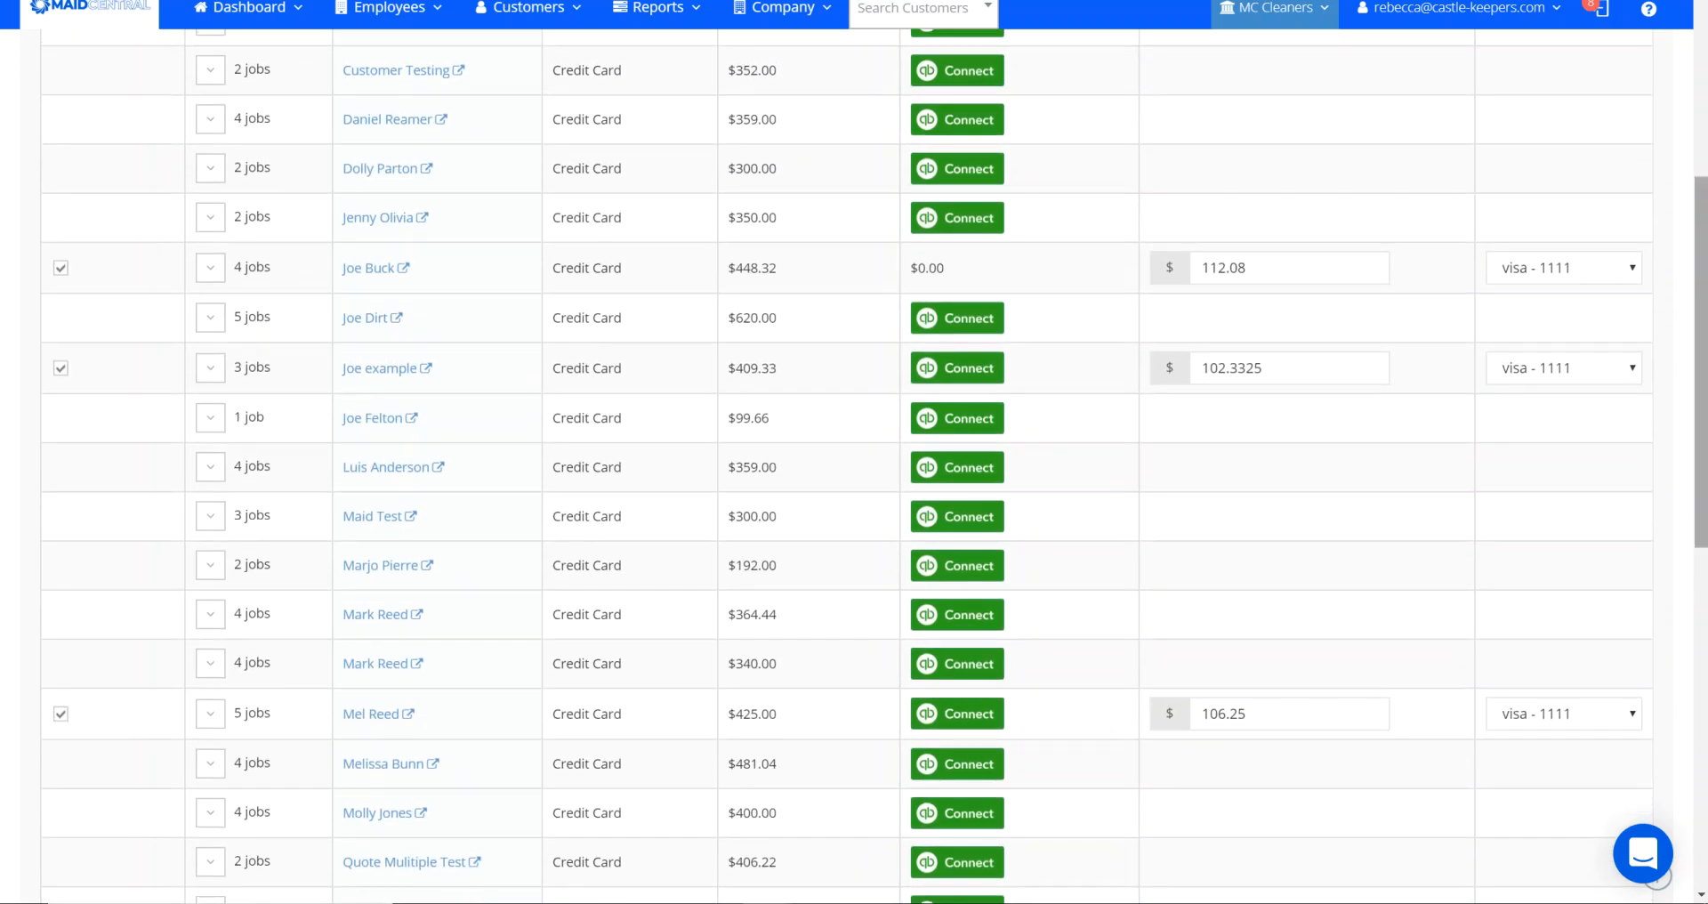
scroll(1704, 560, up, 5)
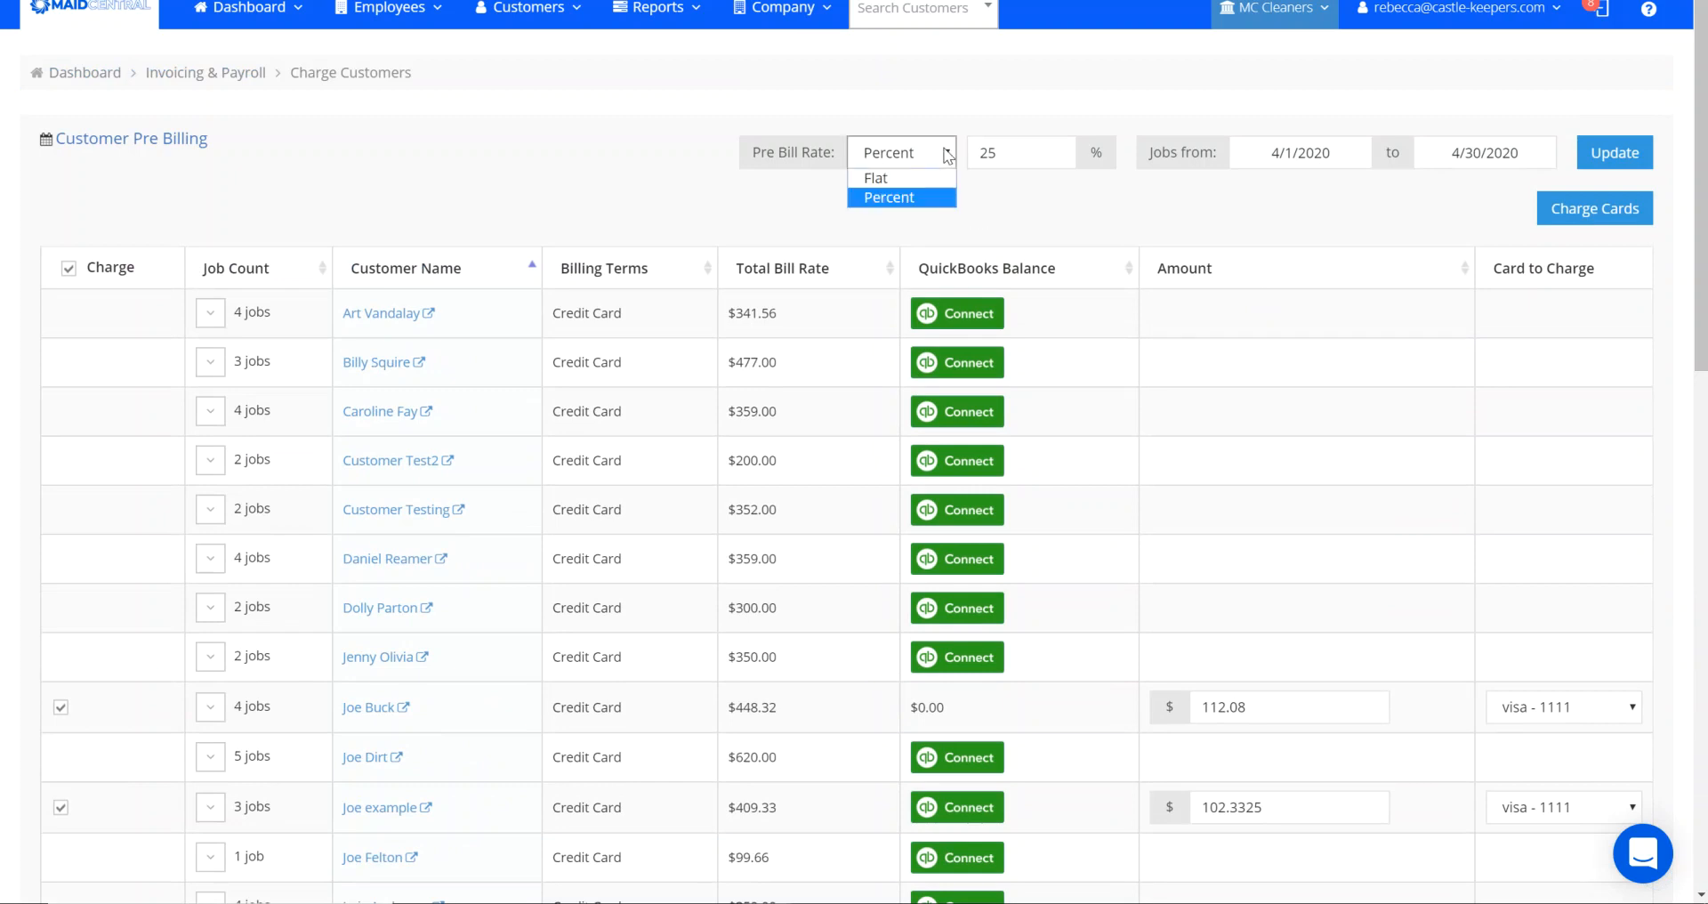
click(479, 178)
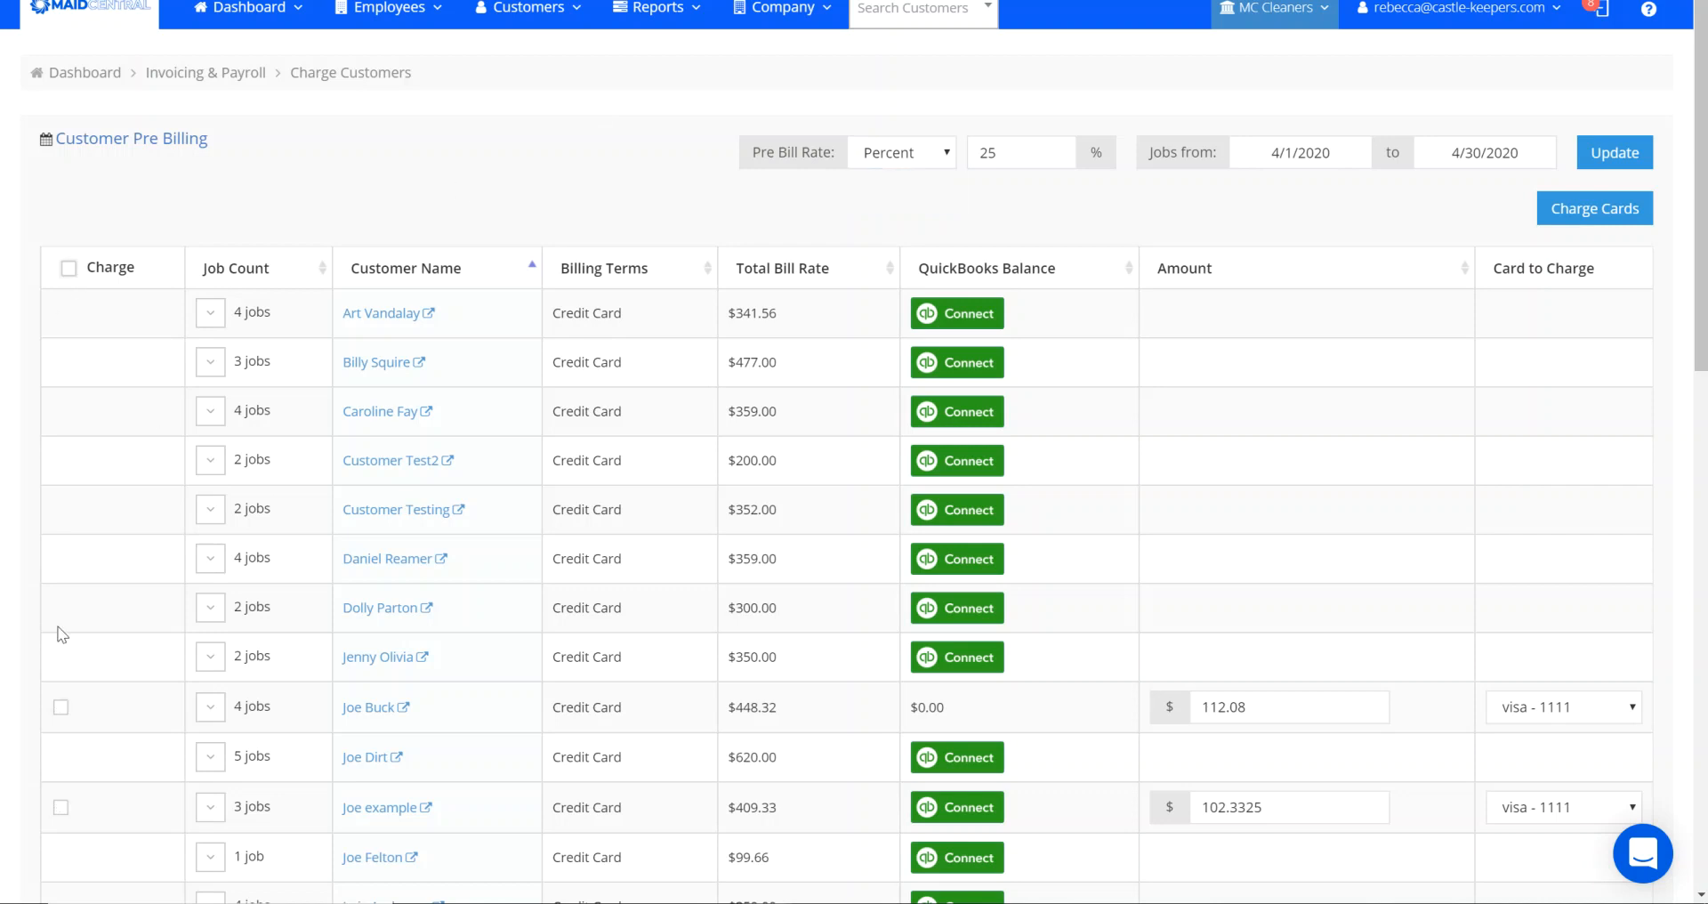
click(61, 710)
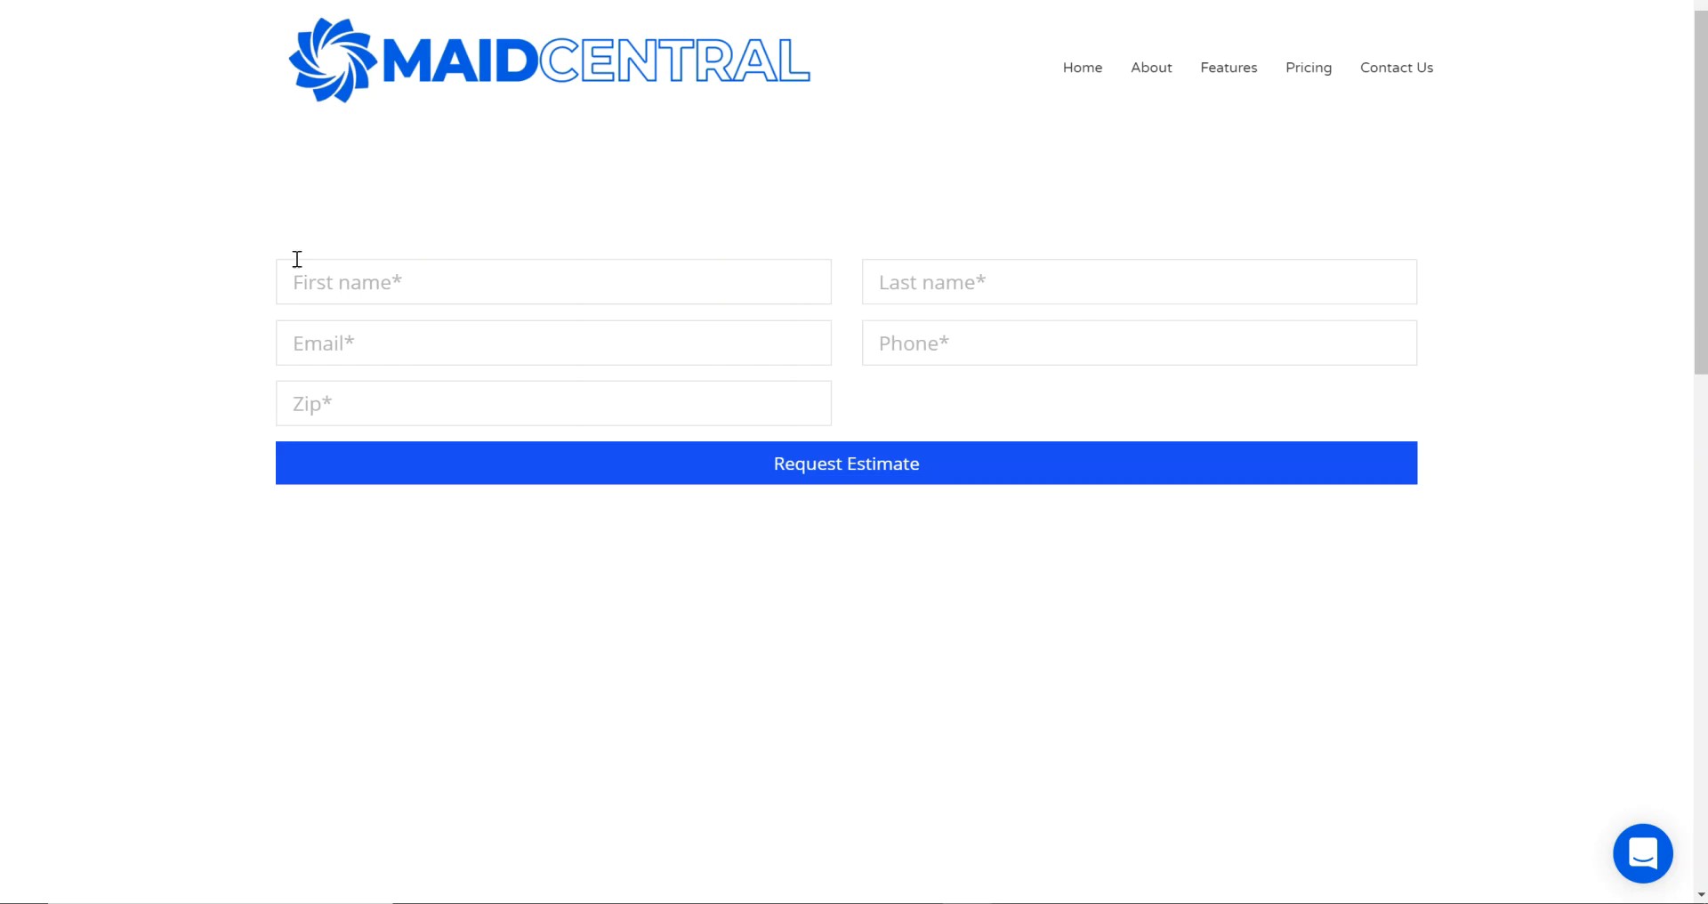
- Fill in the lead's first name, last name and e-mail address on the MaidCentral website's estimate request form
click(370, 278)
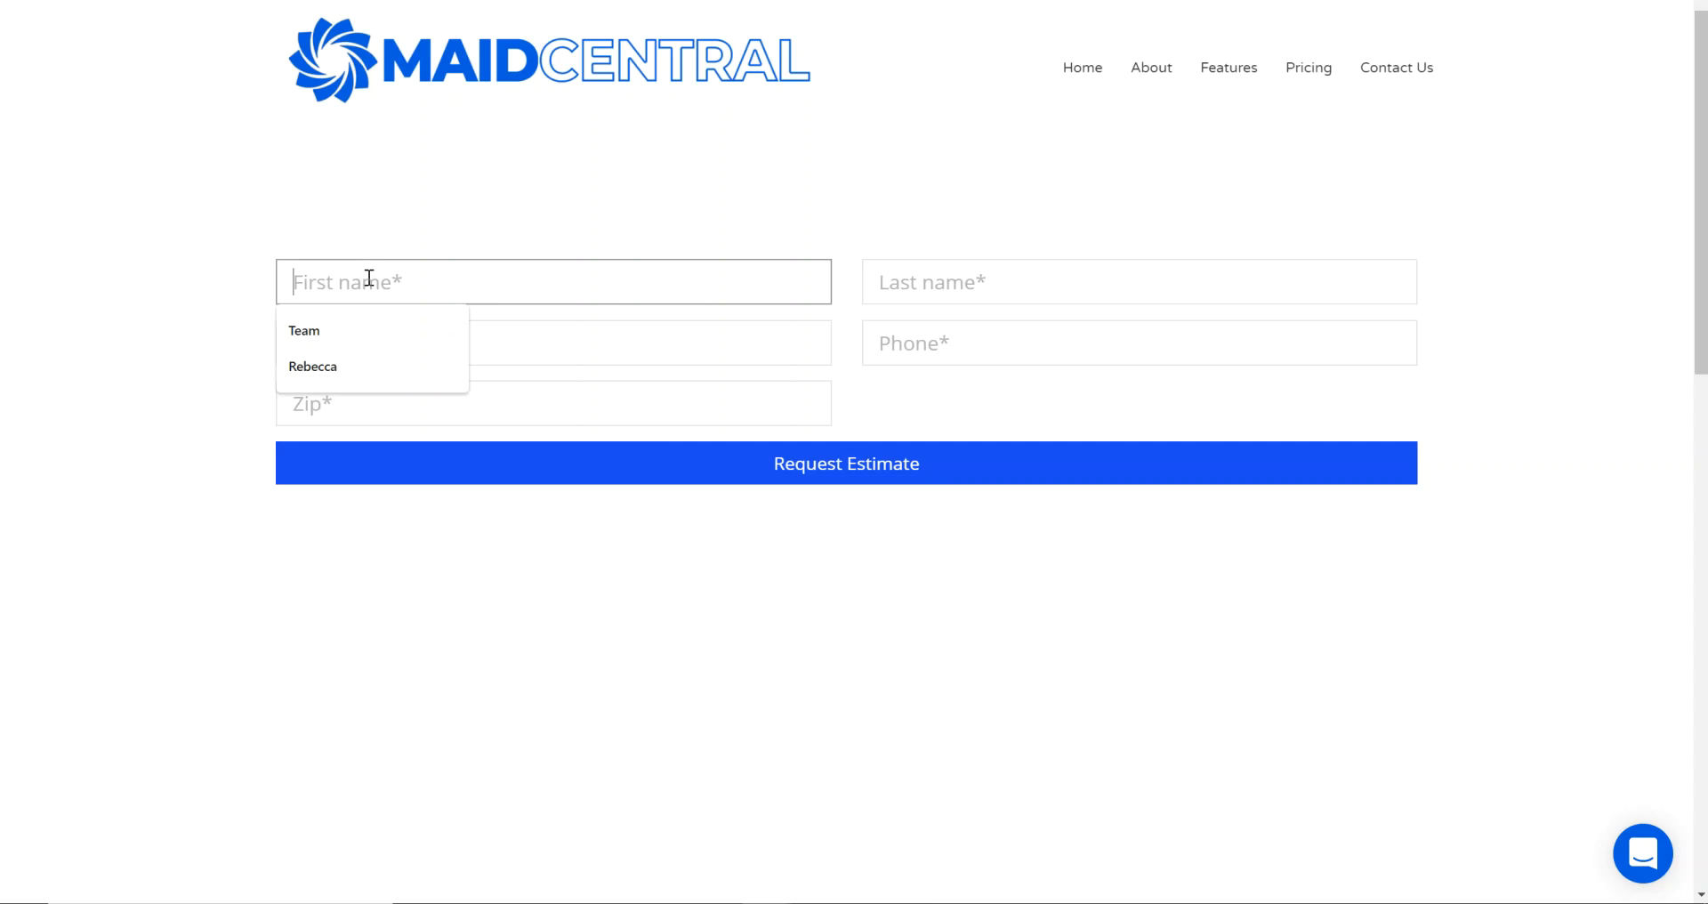
click(340, 369)
click(919, 291)
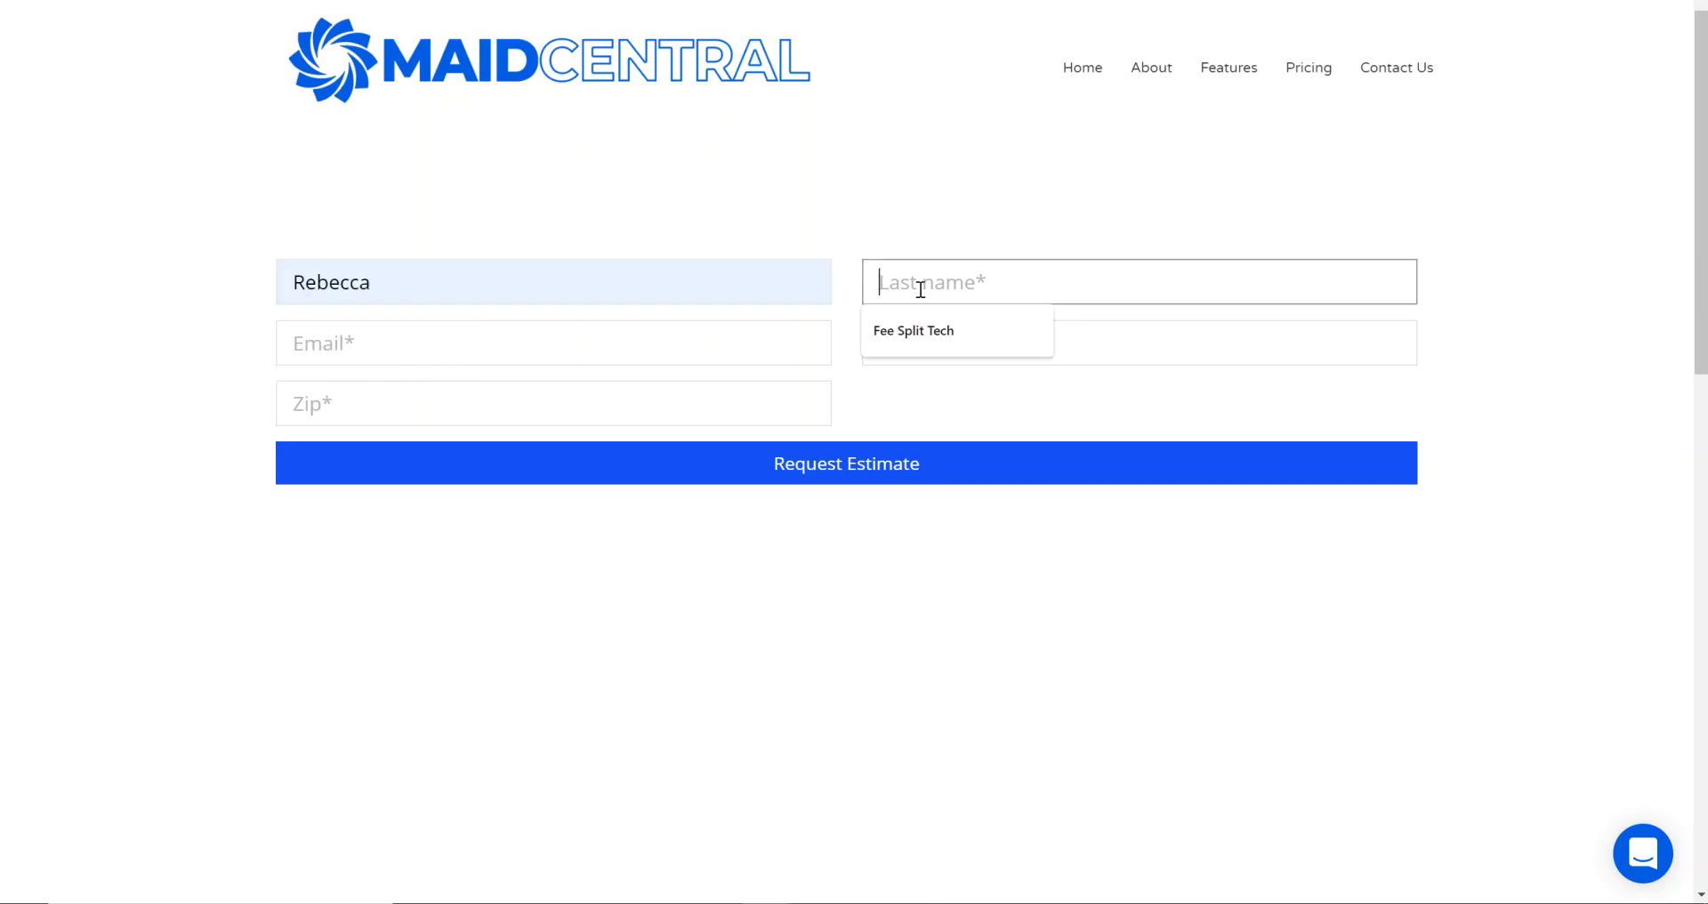
text(Testing)
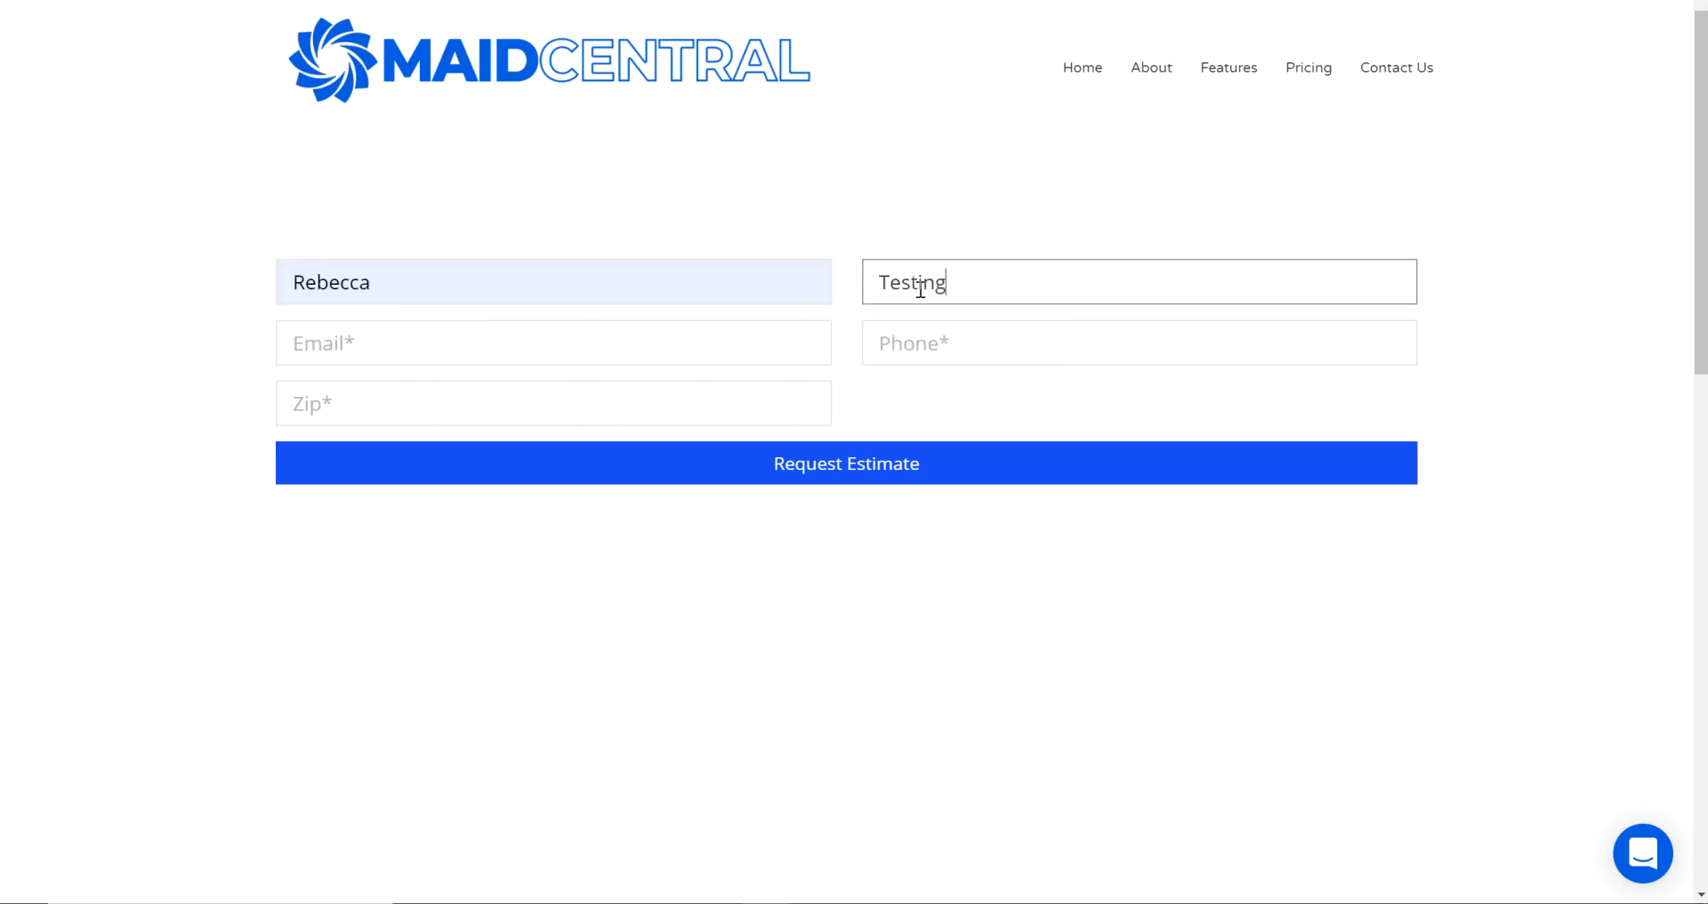
text( New Lead)
click(646, 328)
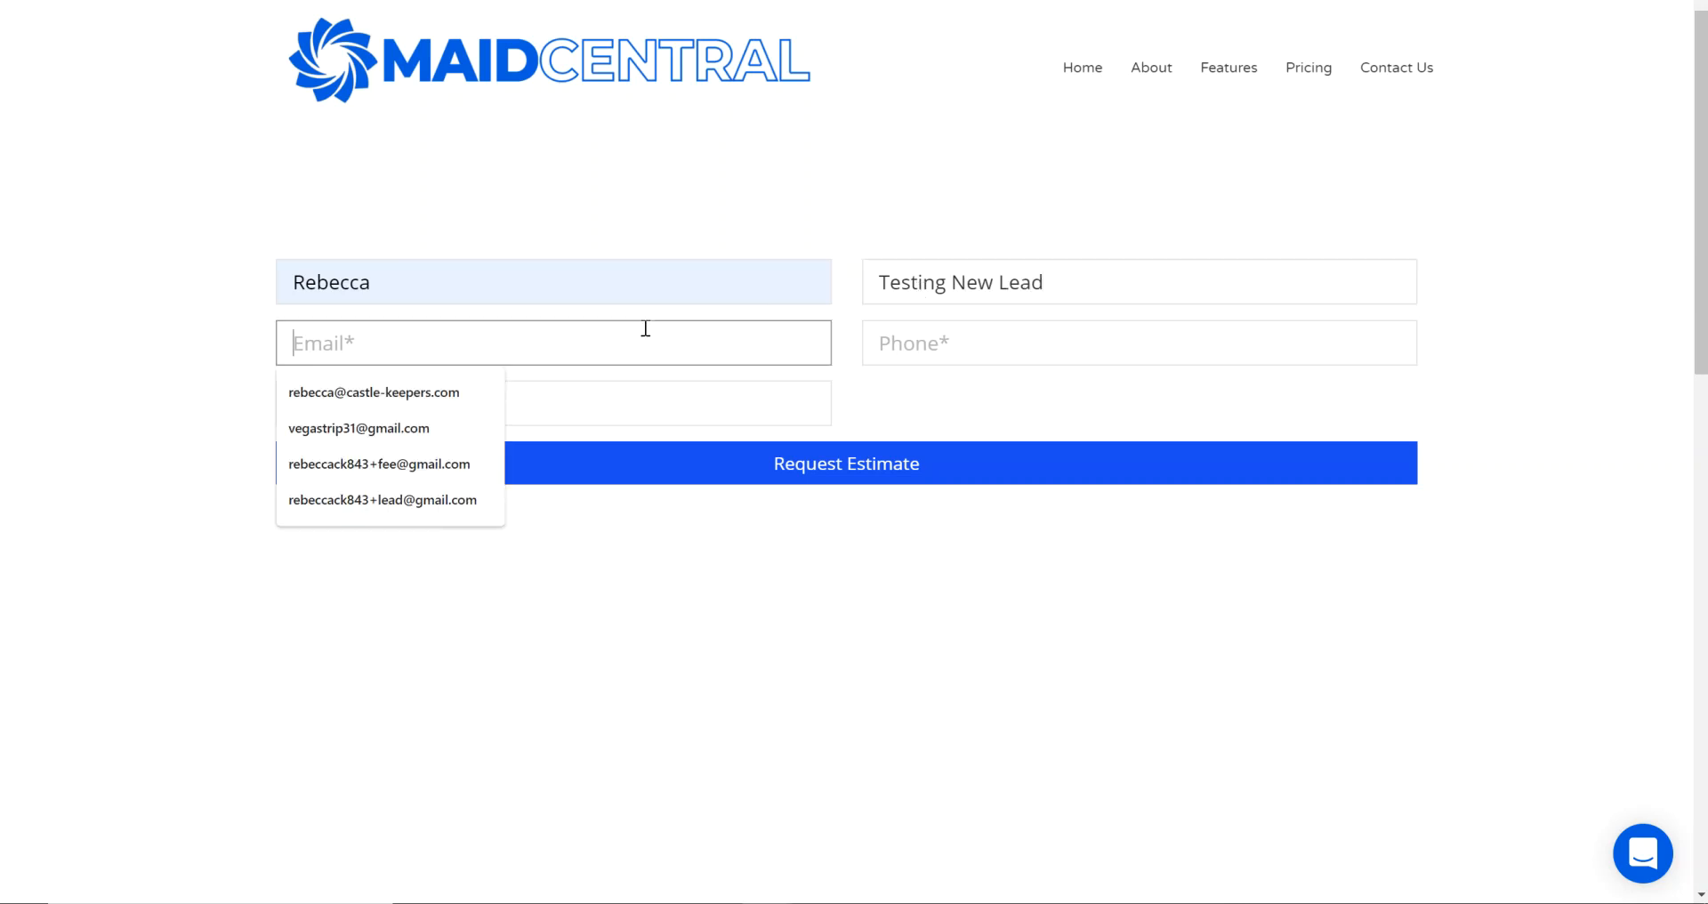
click(466, 496)
click(474, 343)
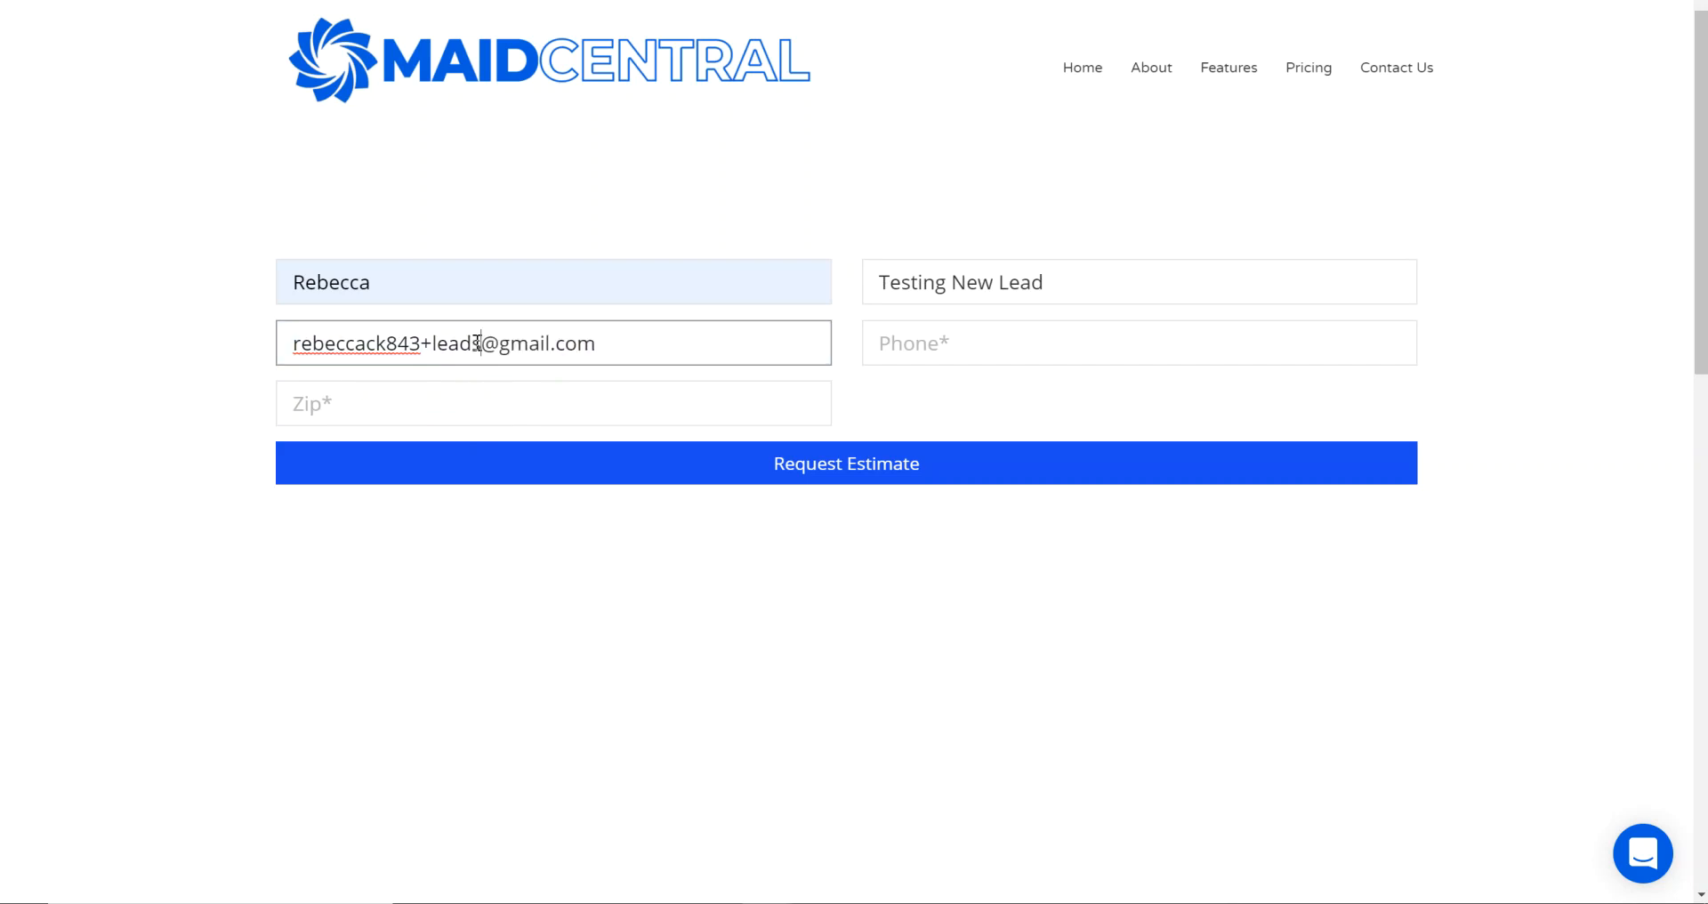
- Enter the lead's phone number and zip code, and submit the estimate request
click(913, 343)
text(843)
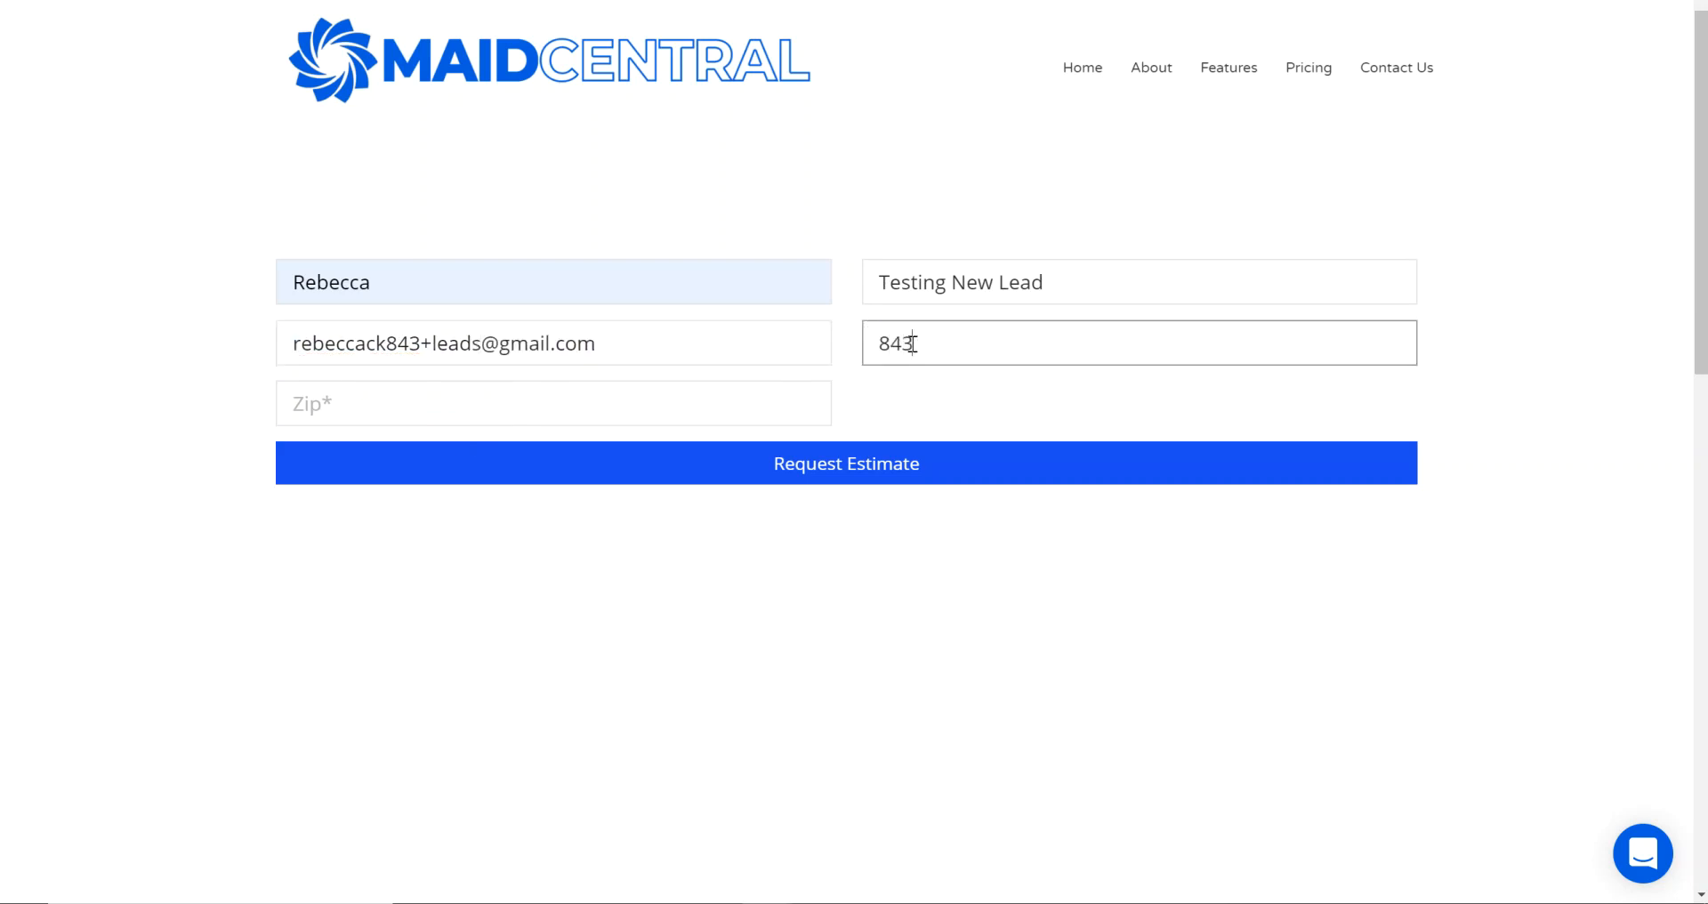
text(-555-5555)
click(537, 412)
text(626)
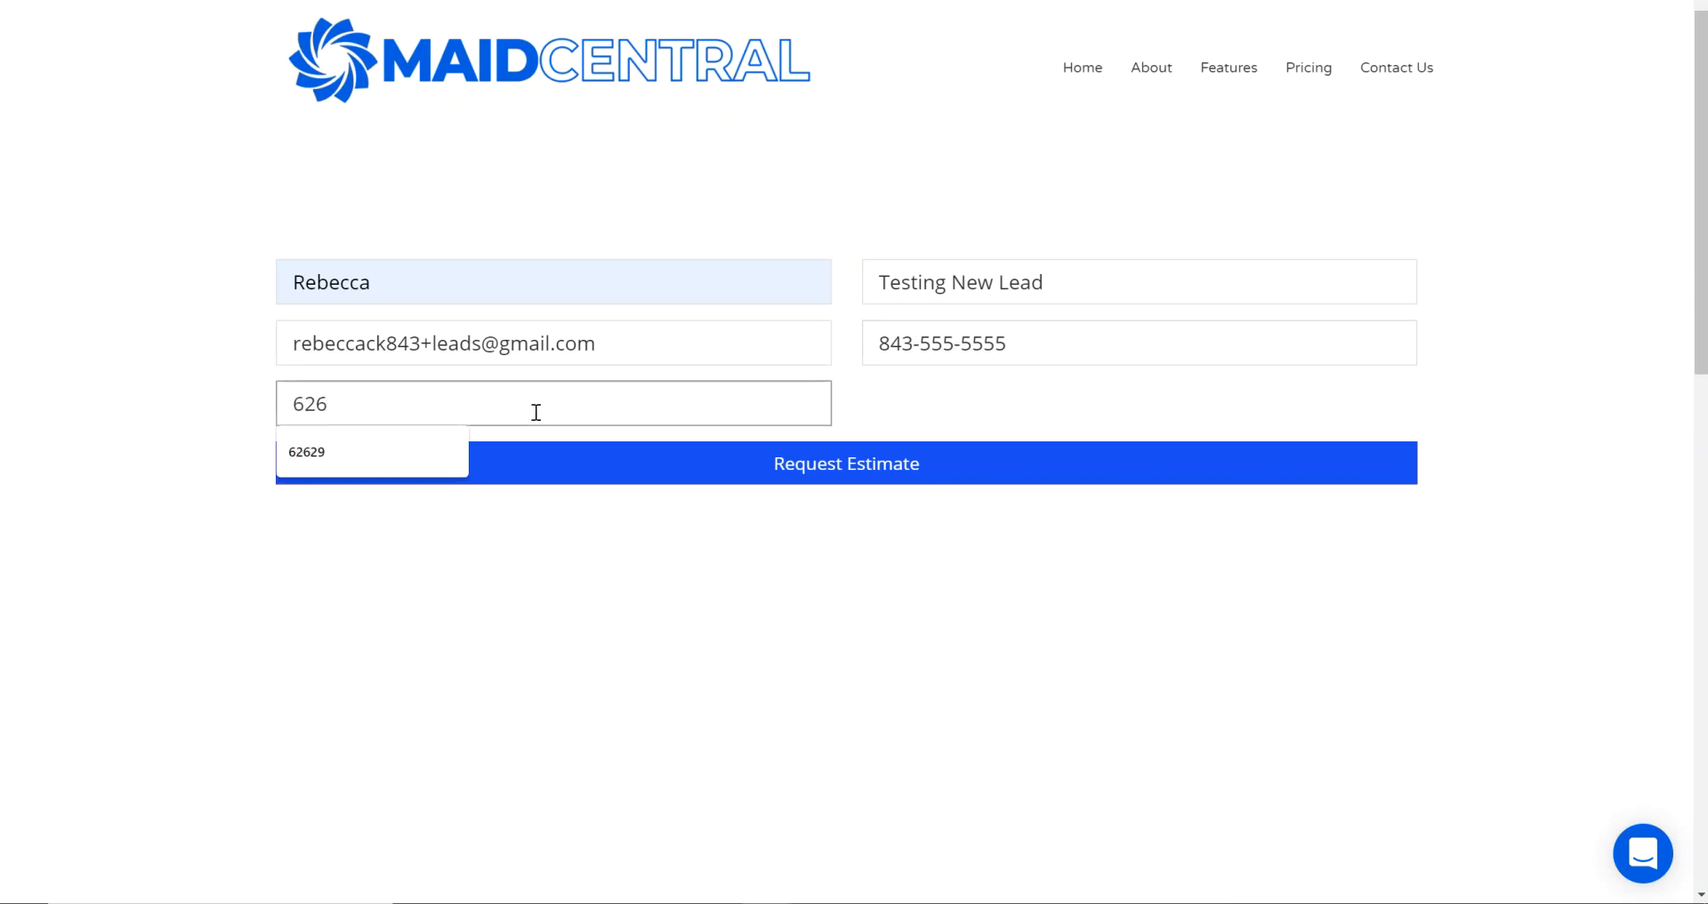
text(29)
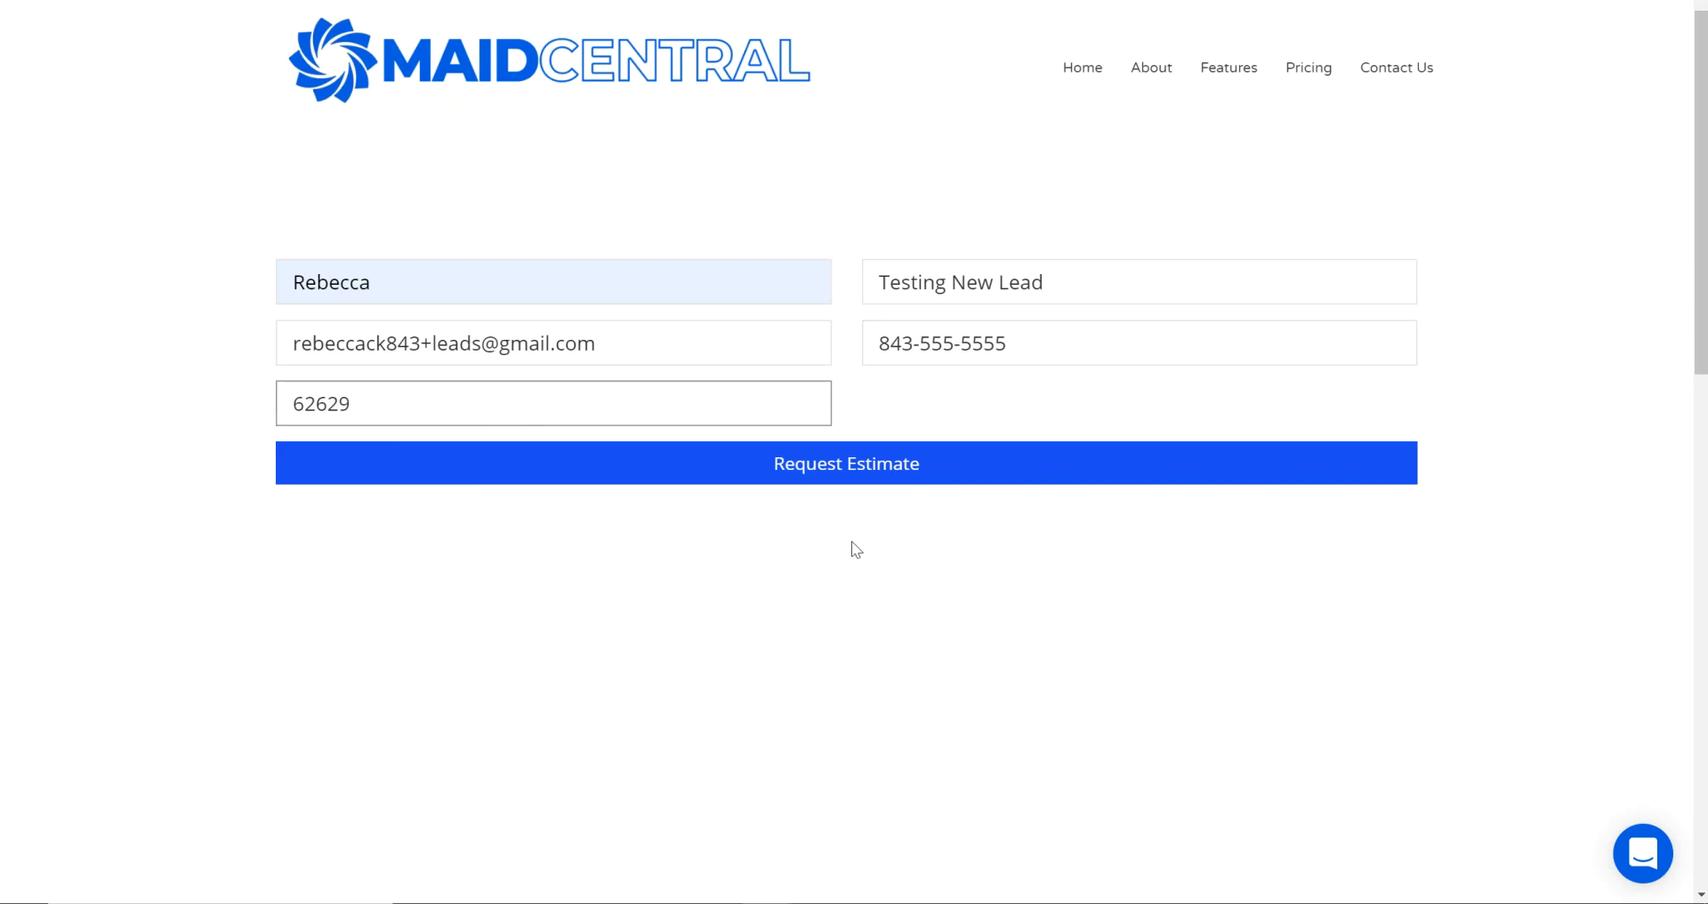
click(851, 478)
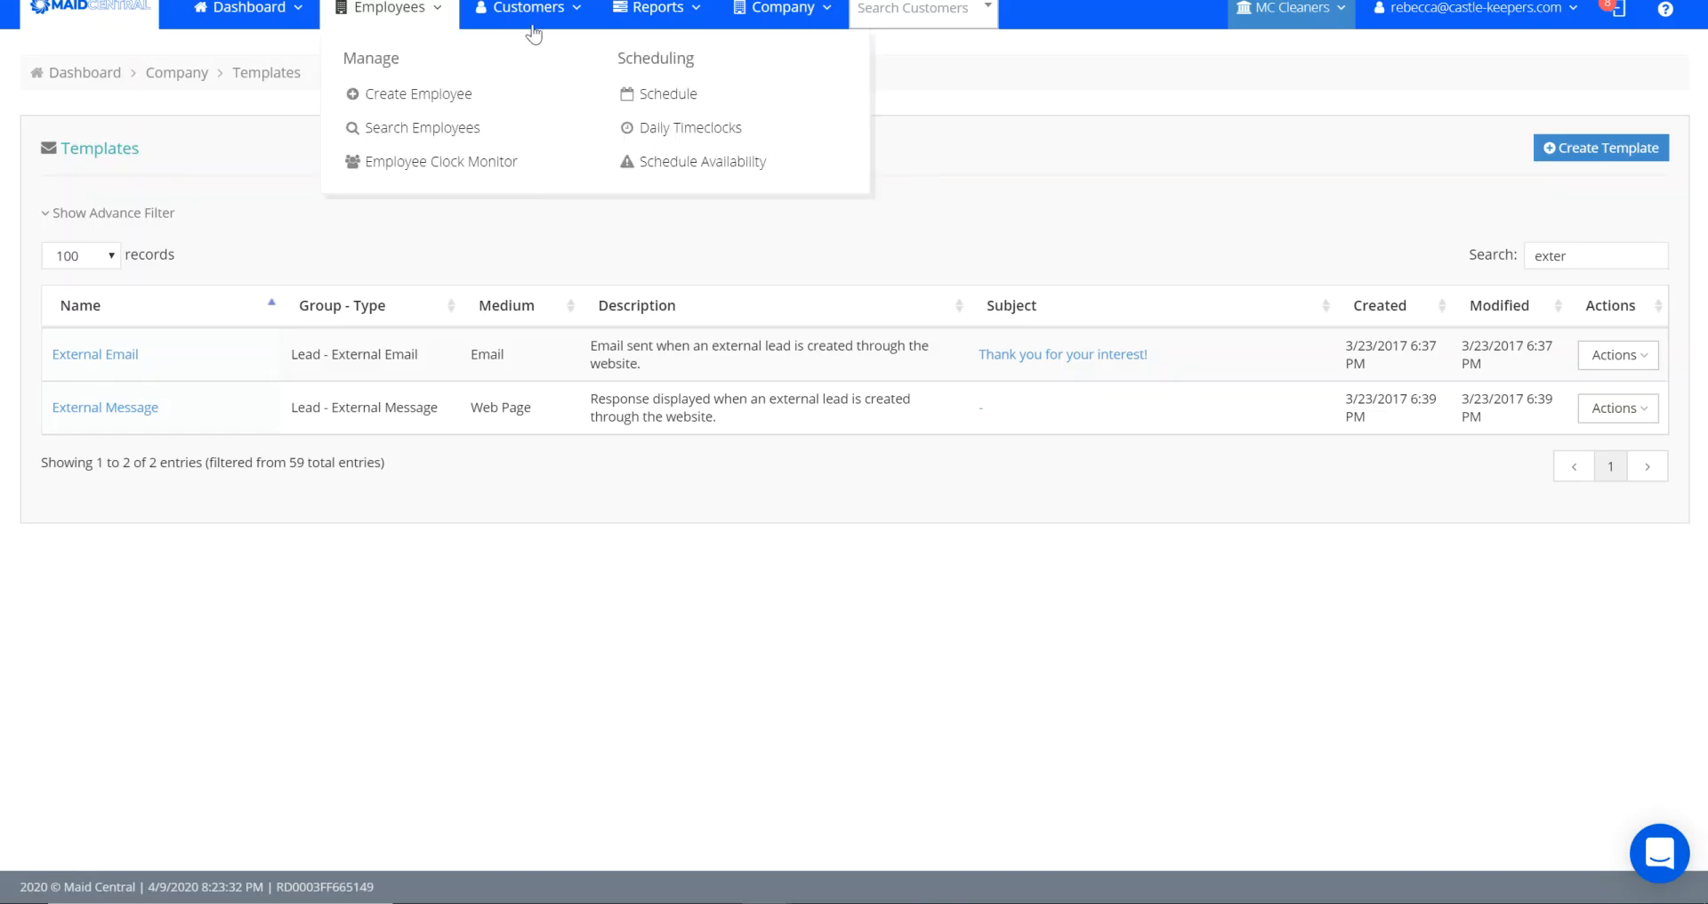
- In the Maid Central application, search the quotes and open the most recent internet lead marked Needs Contacted
mouse_move(534, 23)
click(762, 125)
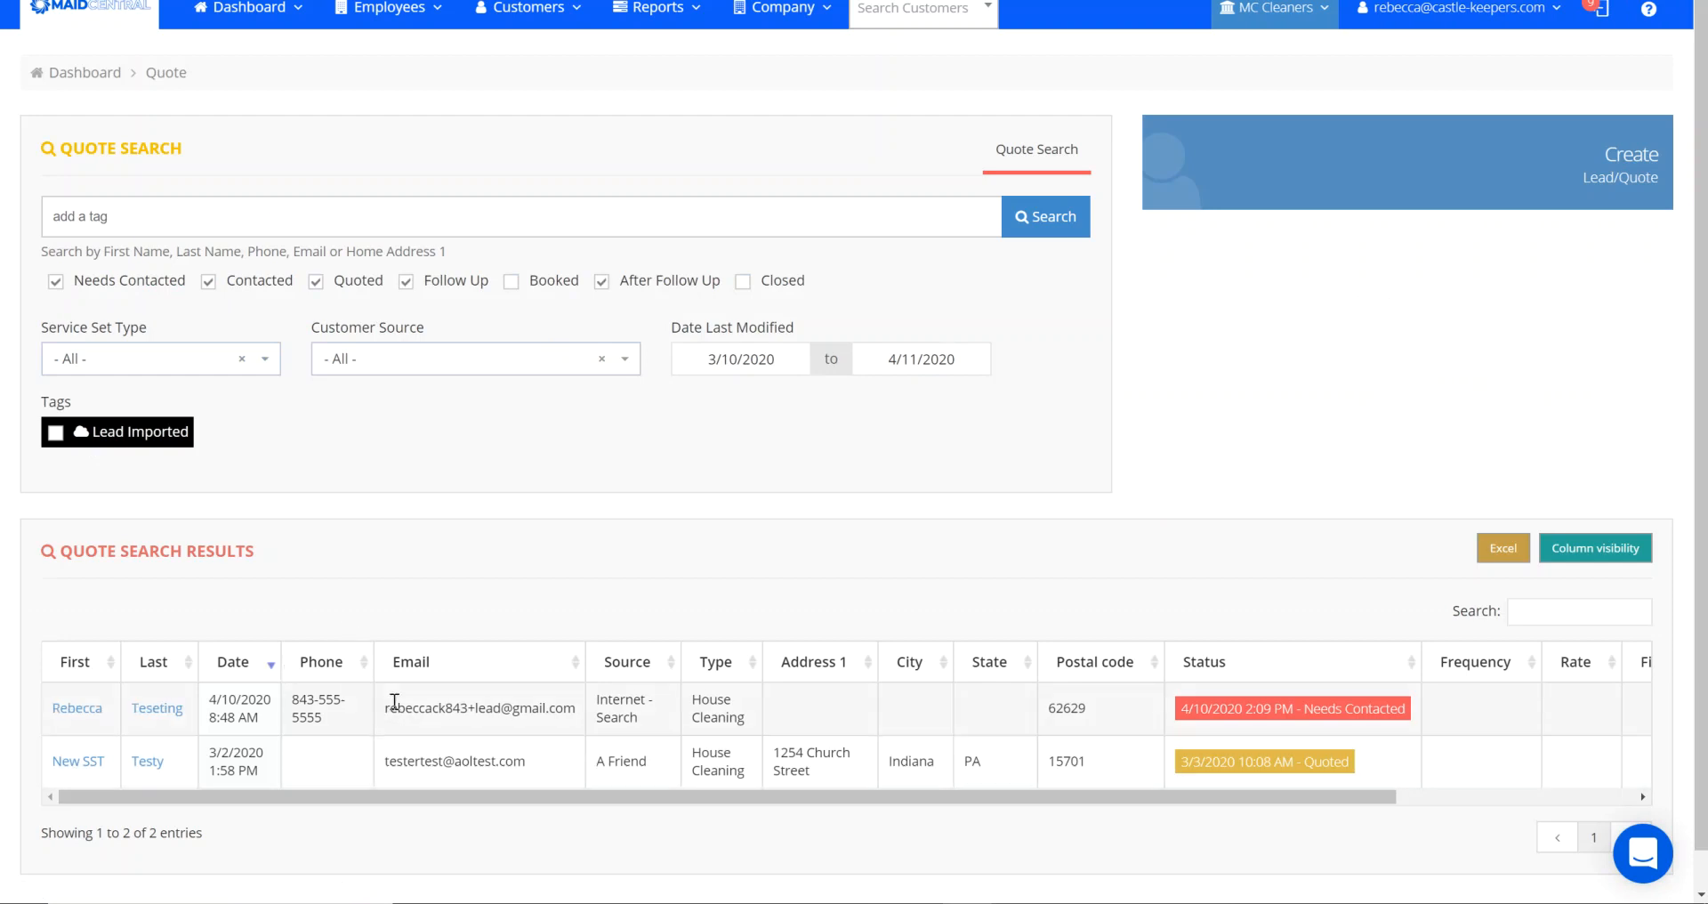
click(158, 710)
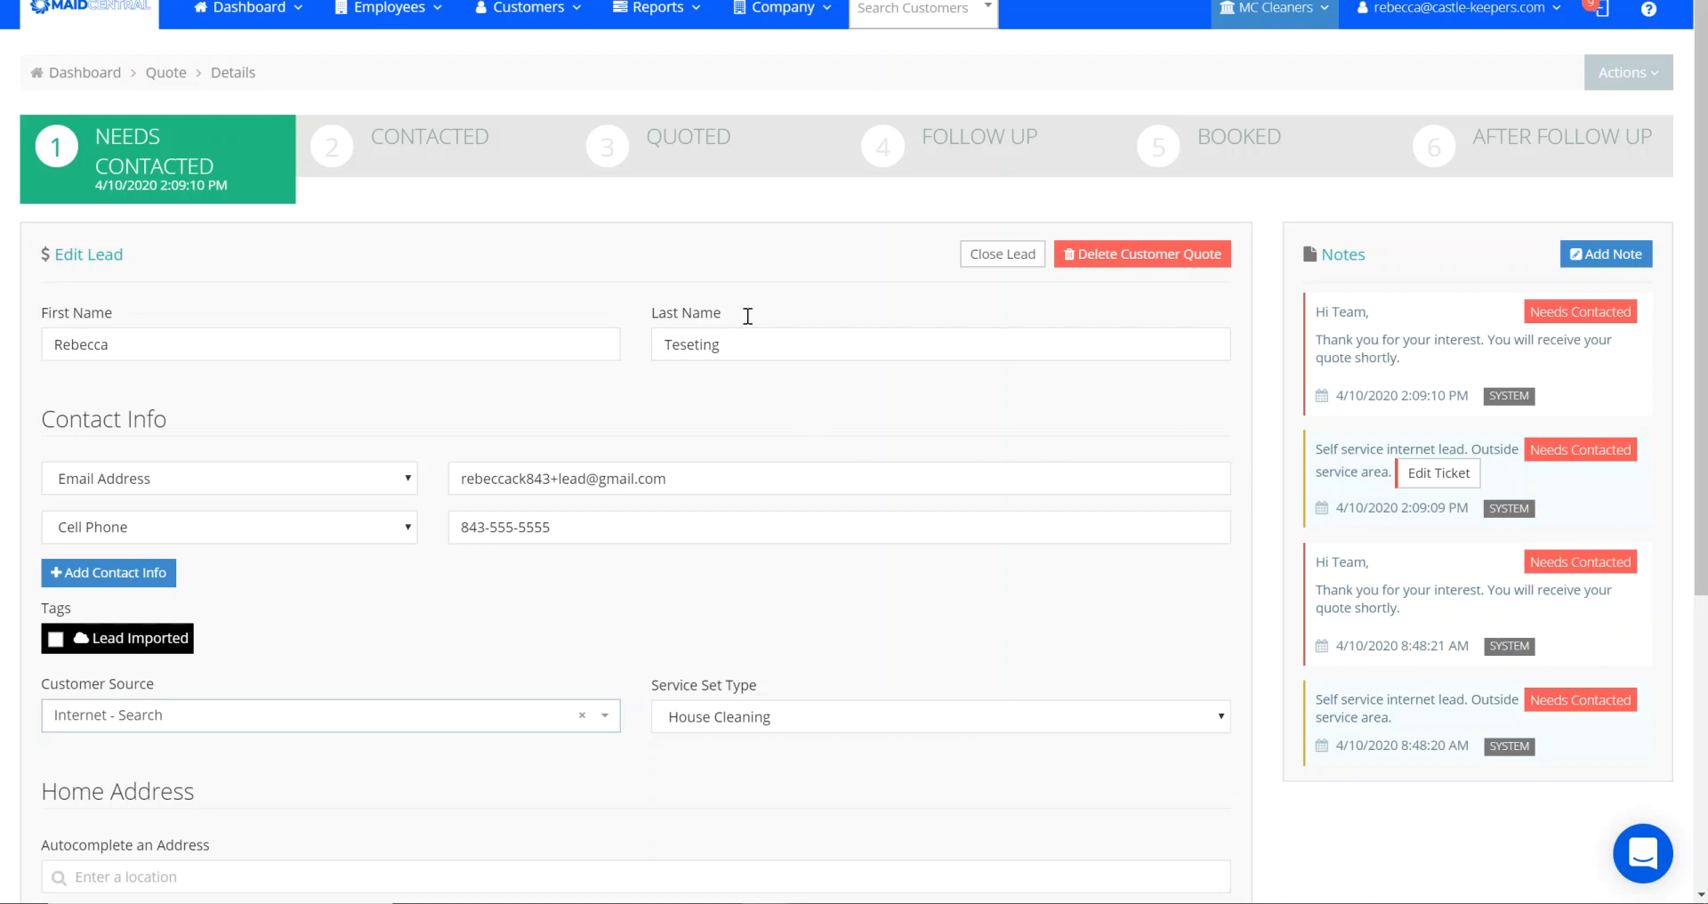
- Filter the company templates by "exter" and open the External Email template for editing
click(776, 9)
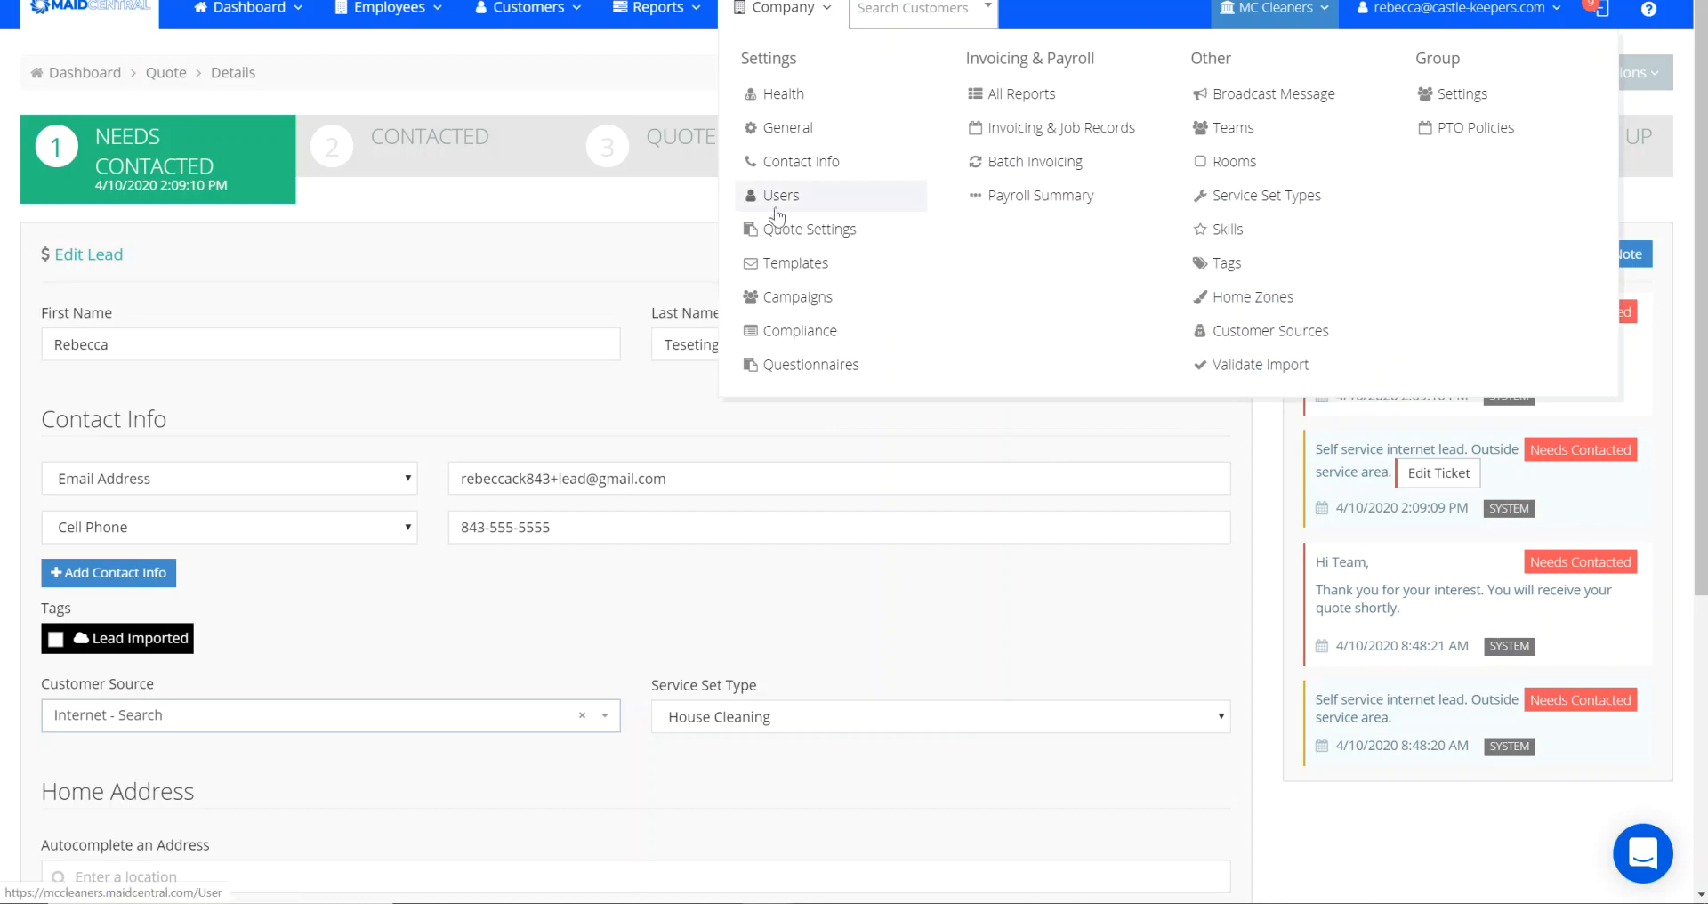
click(780, 266)
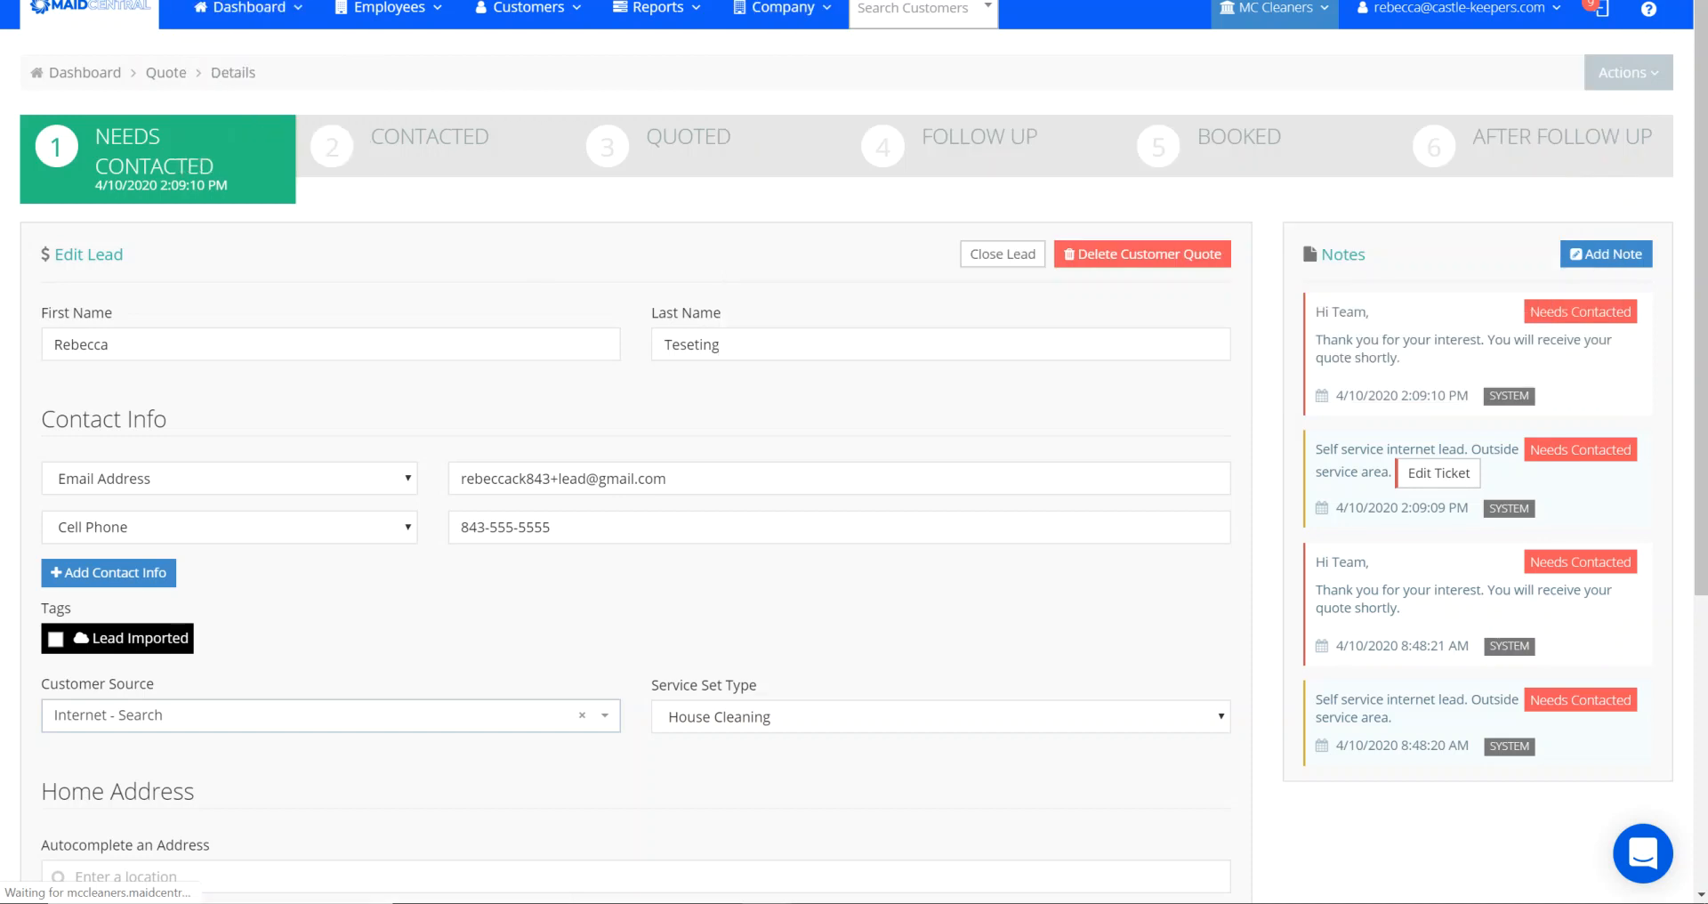
click(1623, 252)
text(exter)
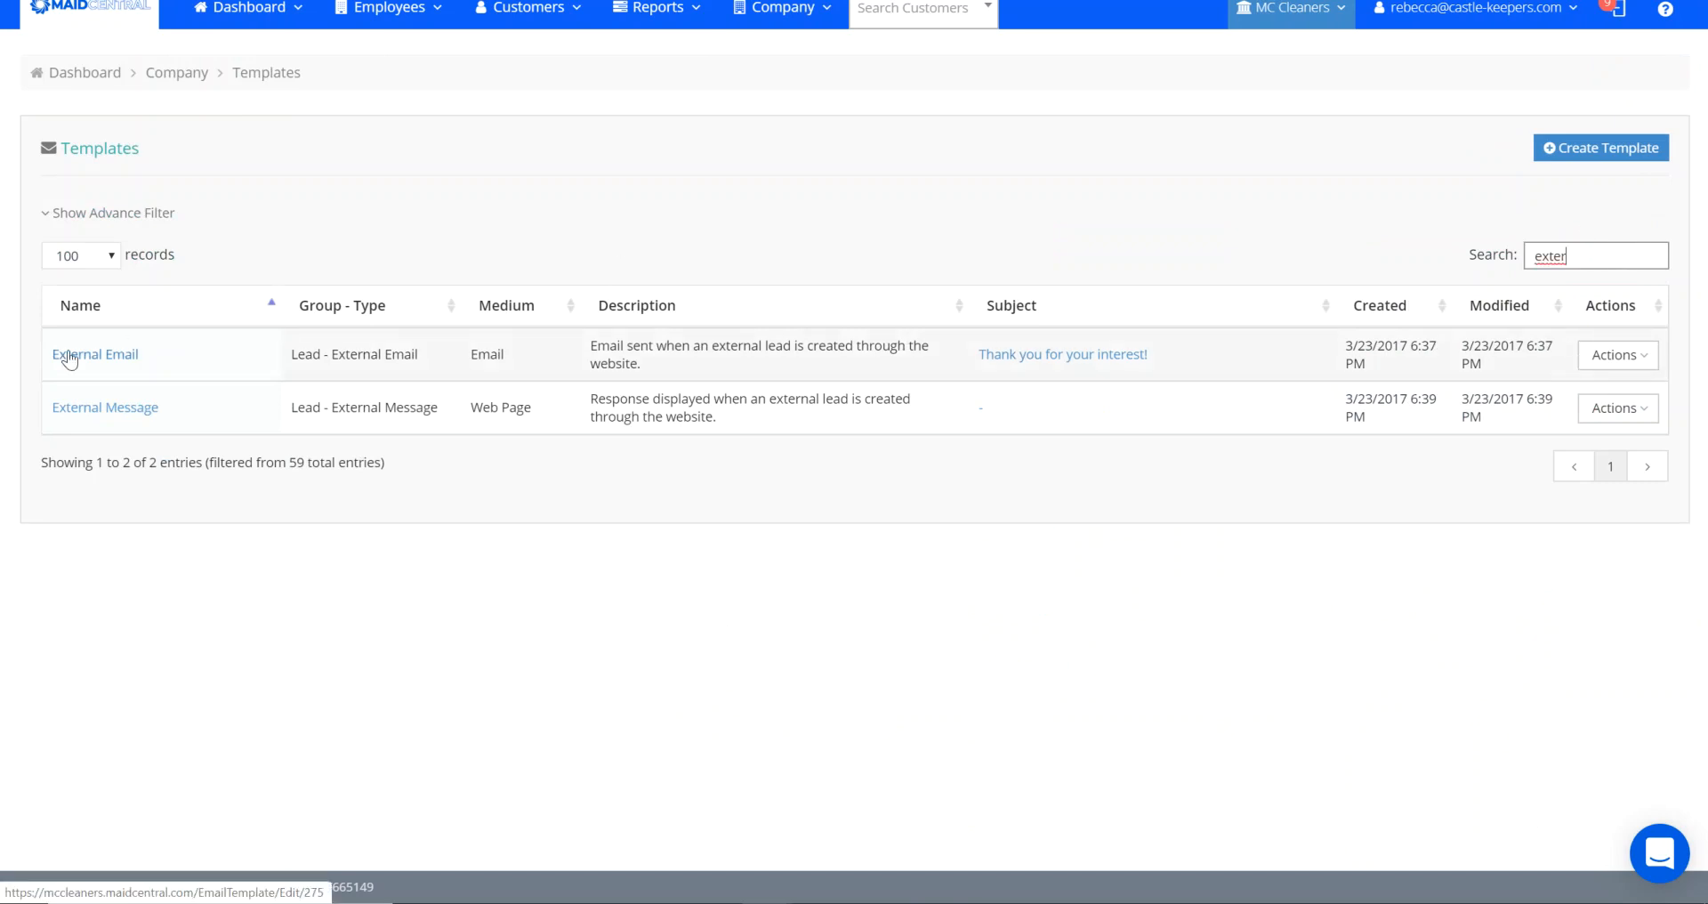
click(70, 356)
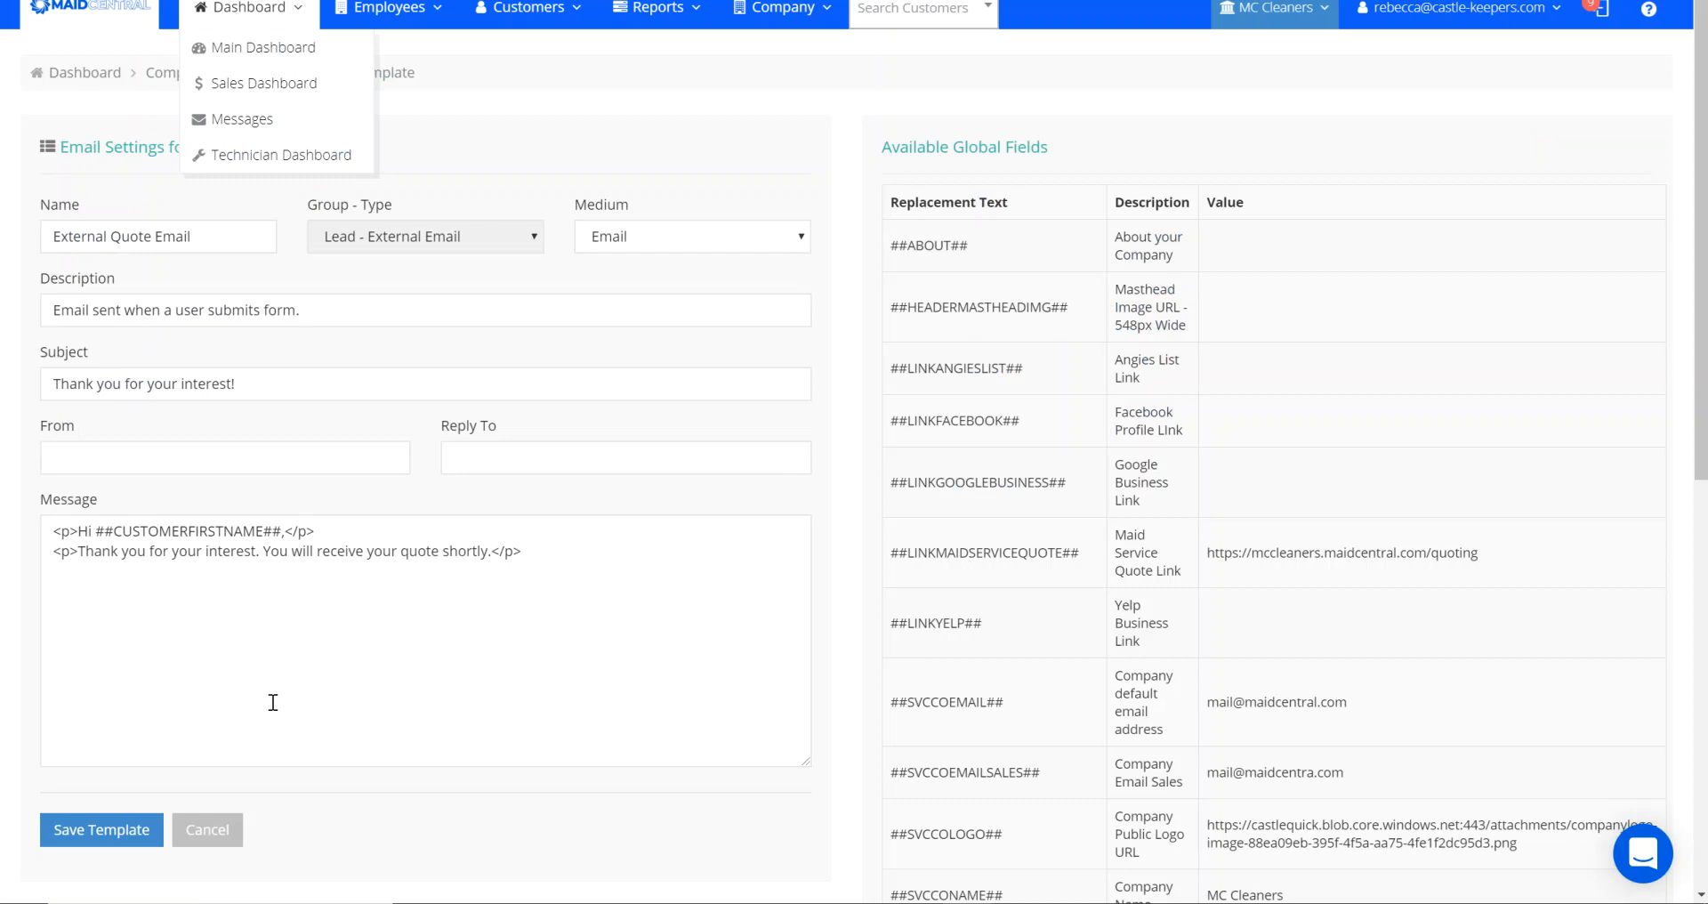
- Add to the template's message that the zip code might be invalid, only the Indiana, PA area is serviced, and a follow-up will still come
click(492, 551)
text(.)
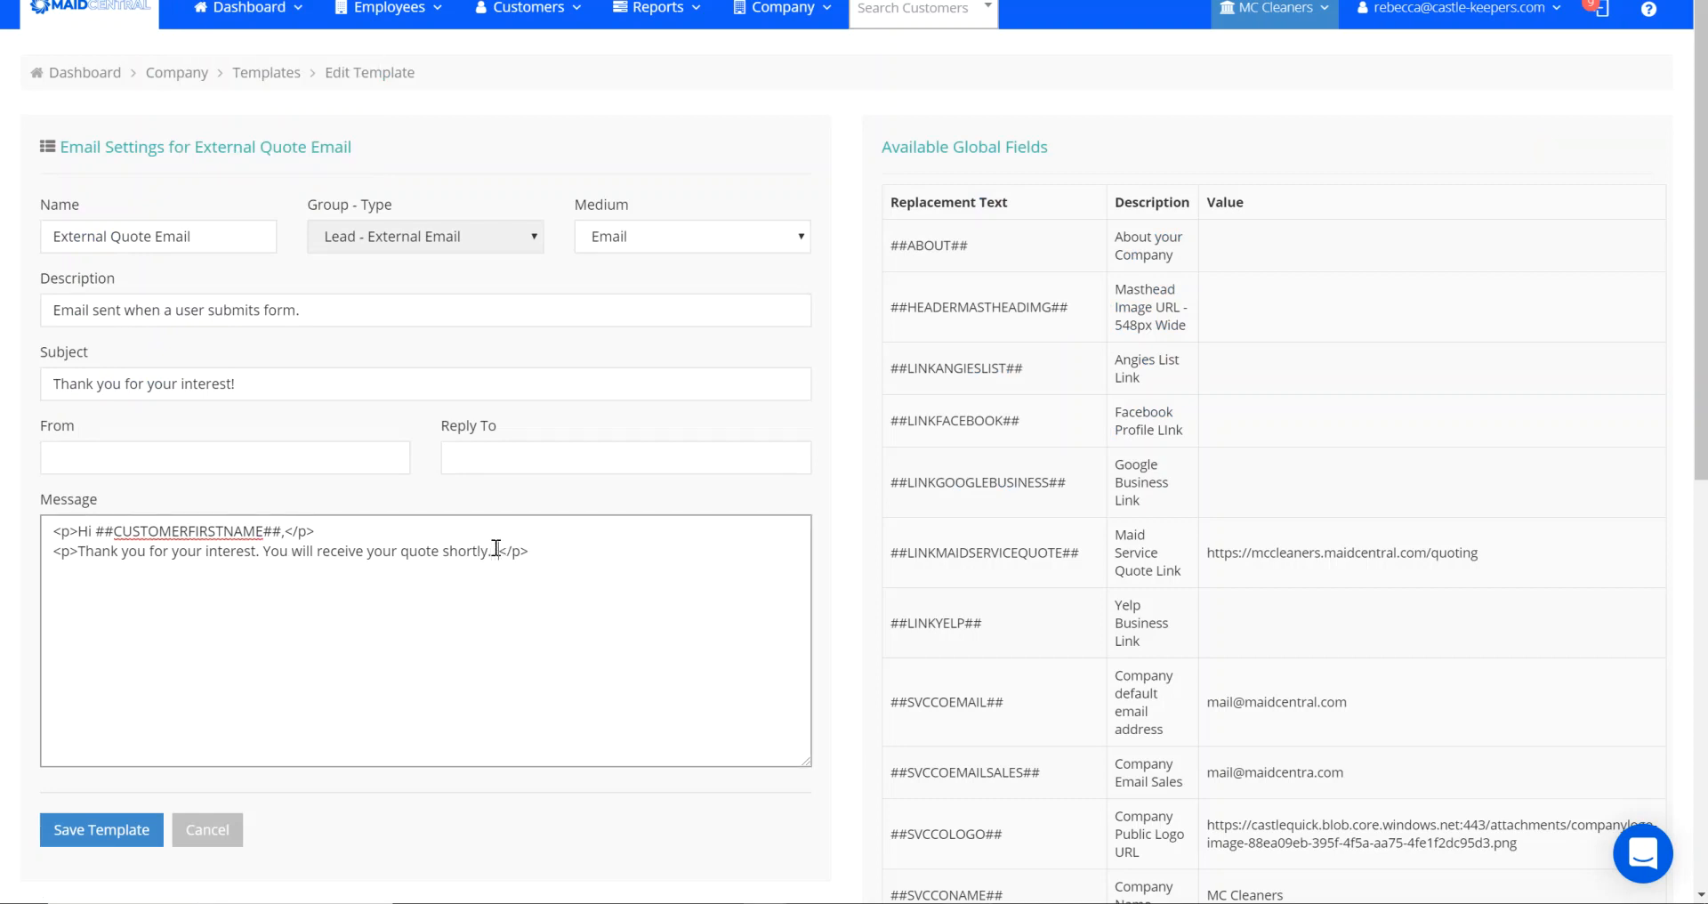
text(Your zip code entered might be invalid as we currently service the Indiana, PA area only.  We'll be sure to still follow up, to see if you've got a home in our area needing professional cleaning services.)
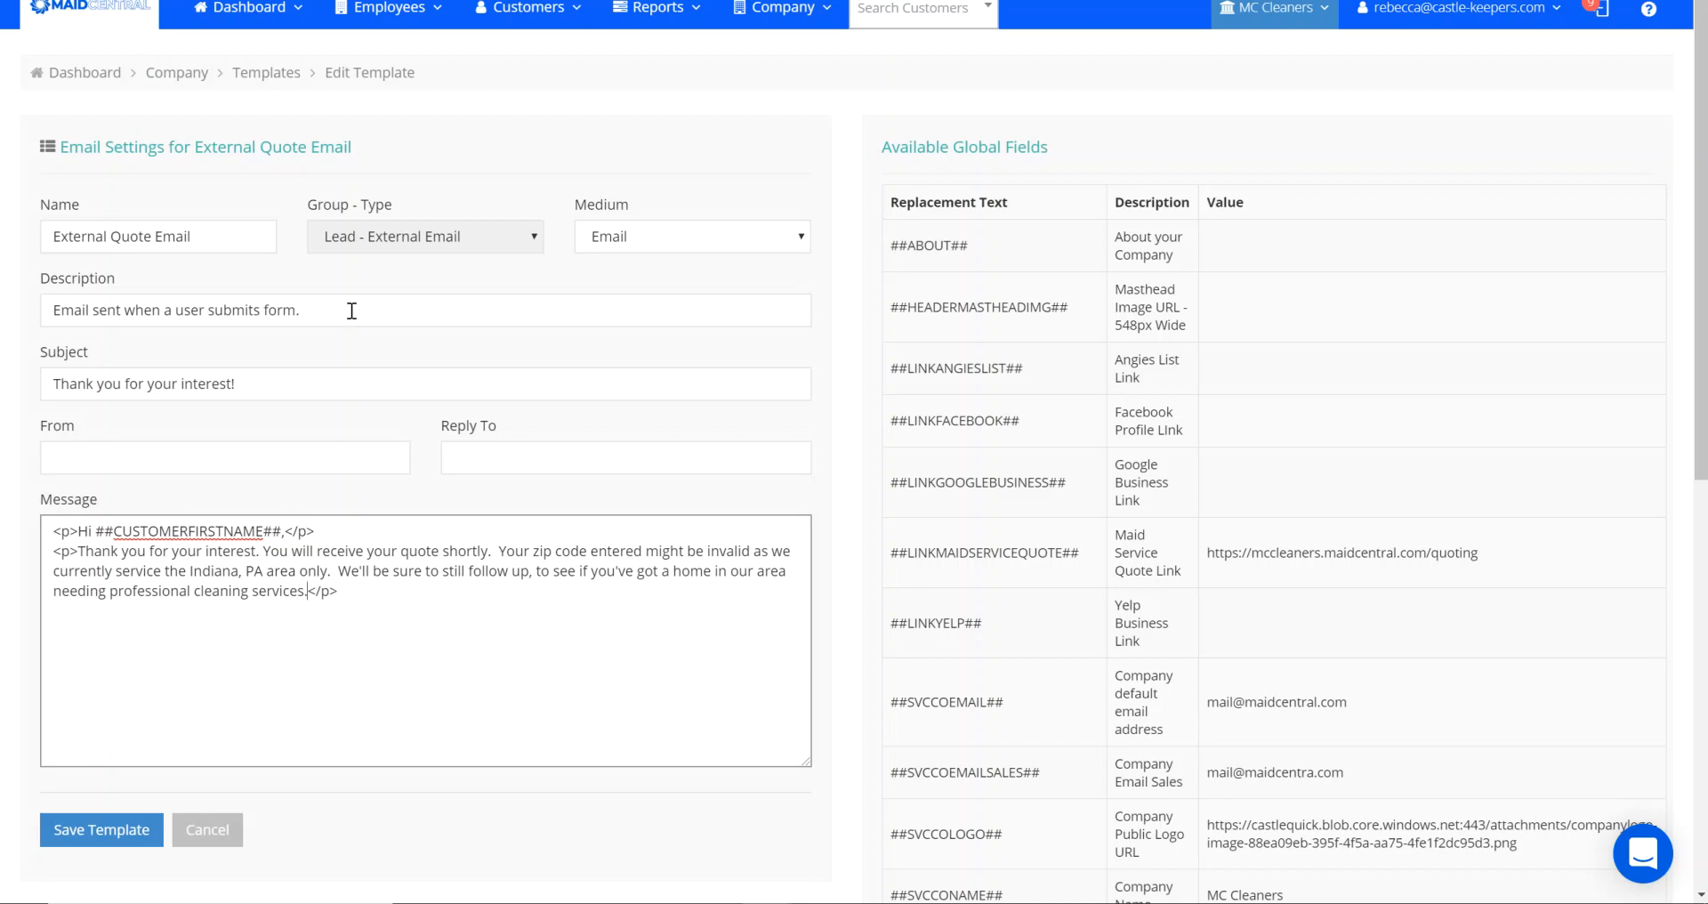
- Open the Employee Stats report and examine the PTO Hours, Sick Hours and Future Requests columns across the employee list
click(245, 9)
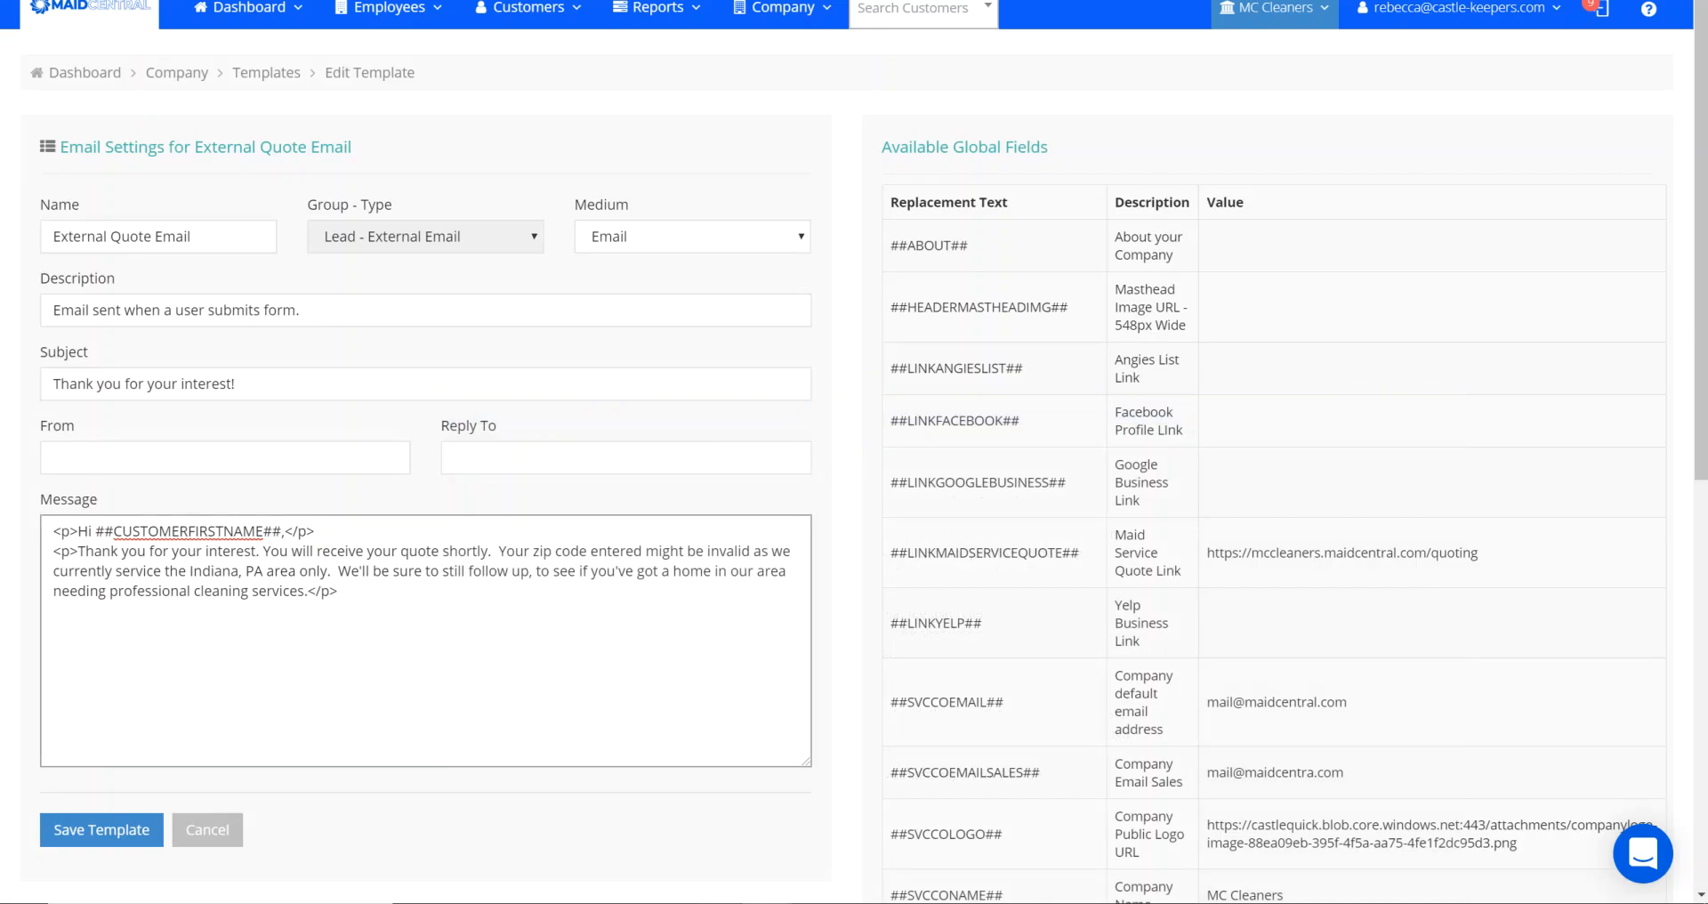
click(525, 8)
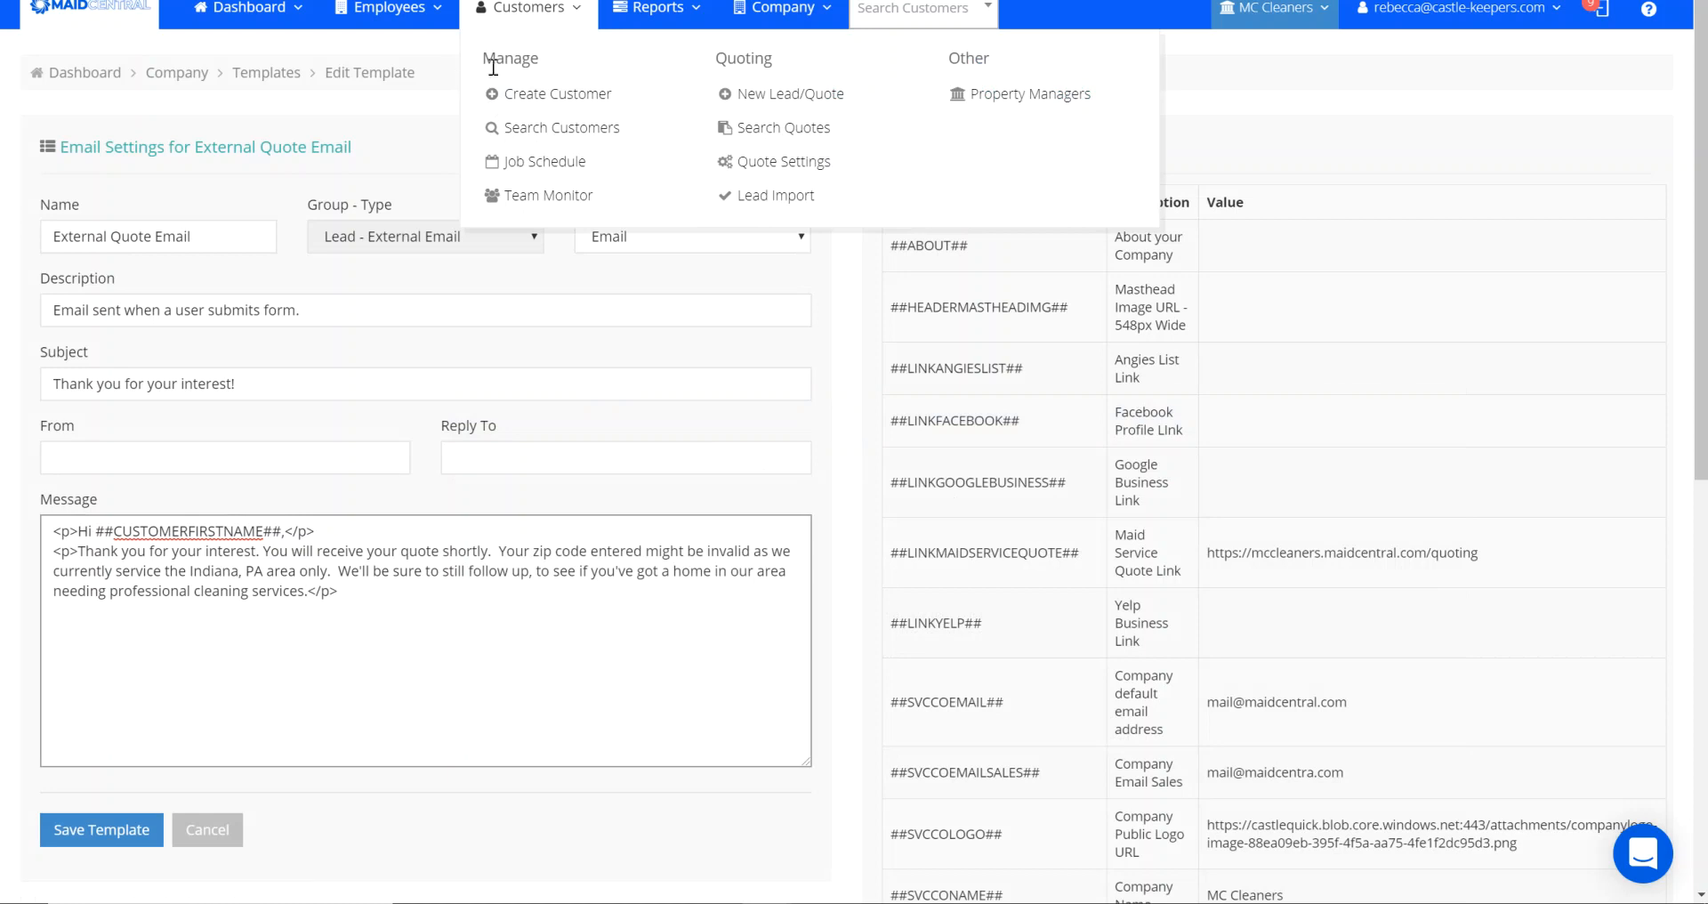
click(674, 10)
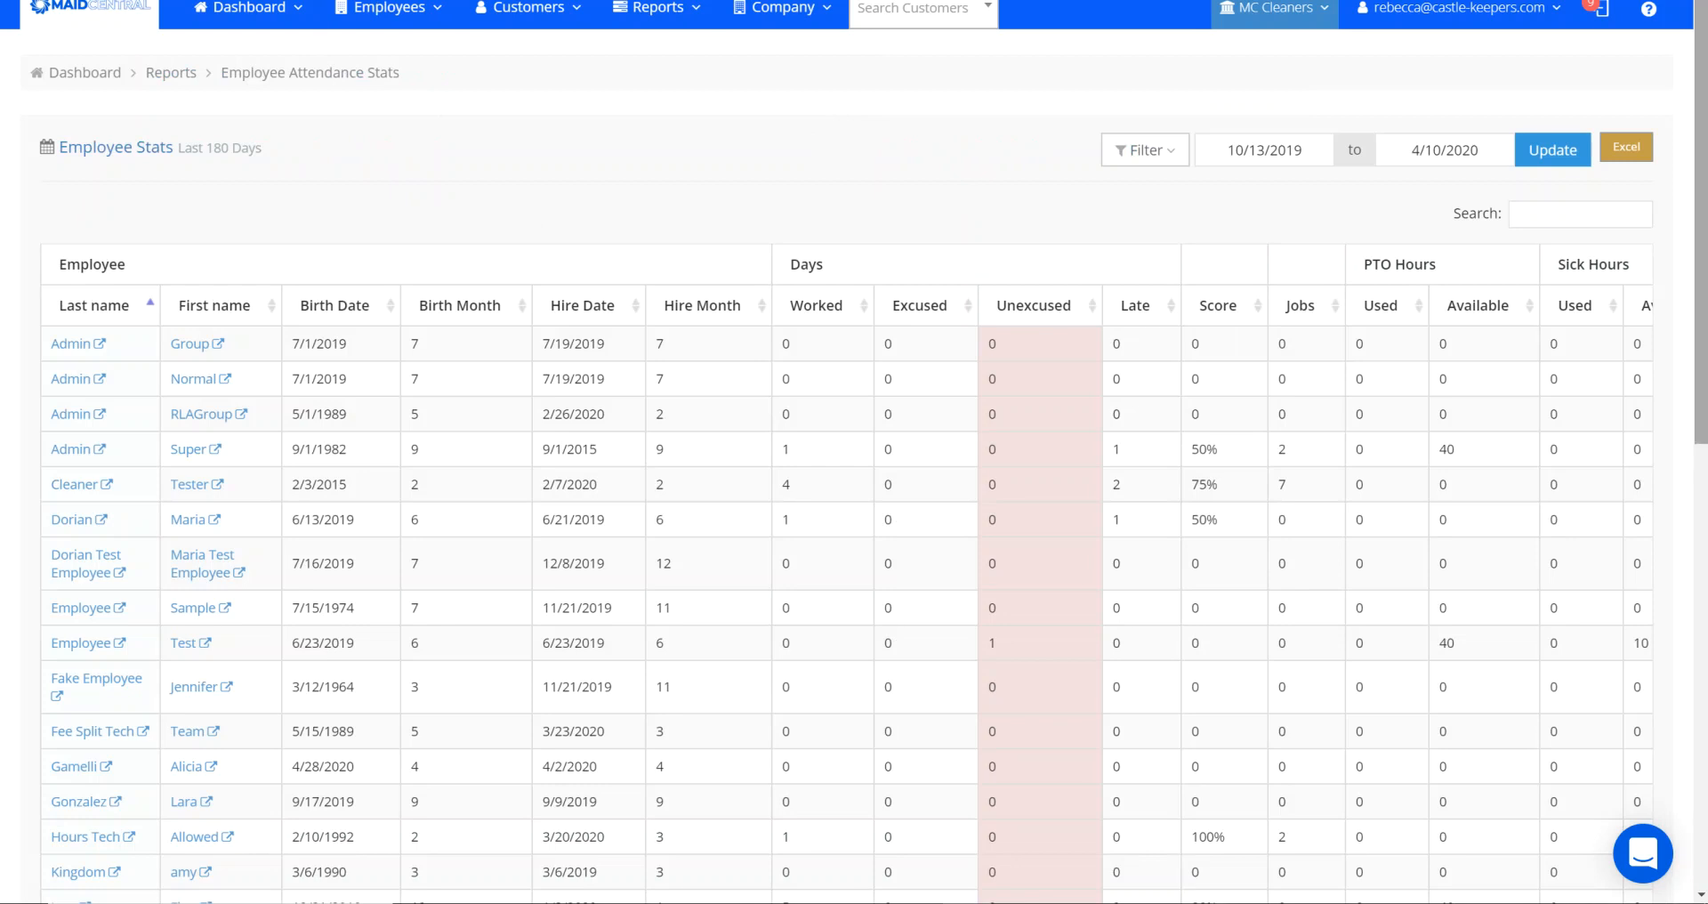
scroll(855, 534, down, 2)
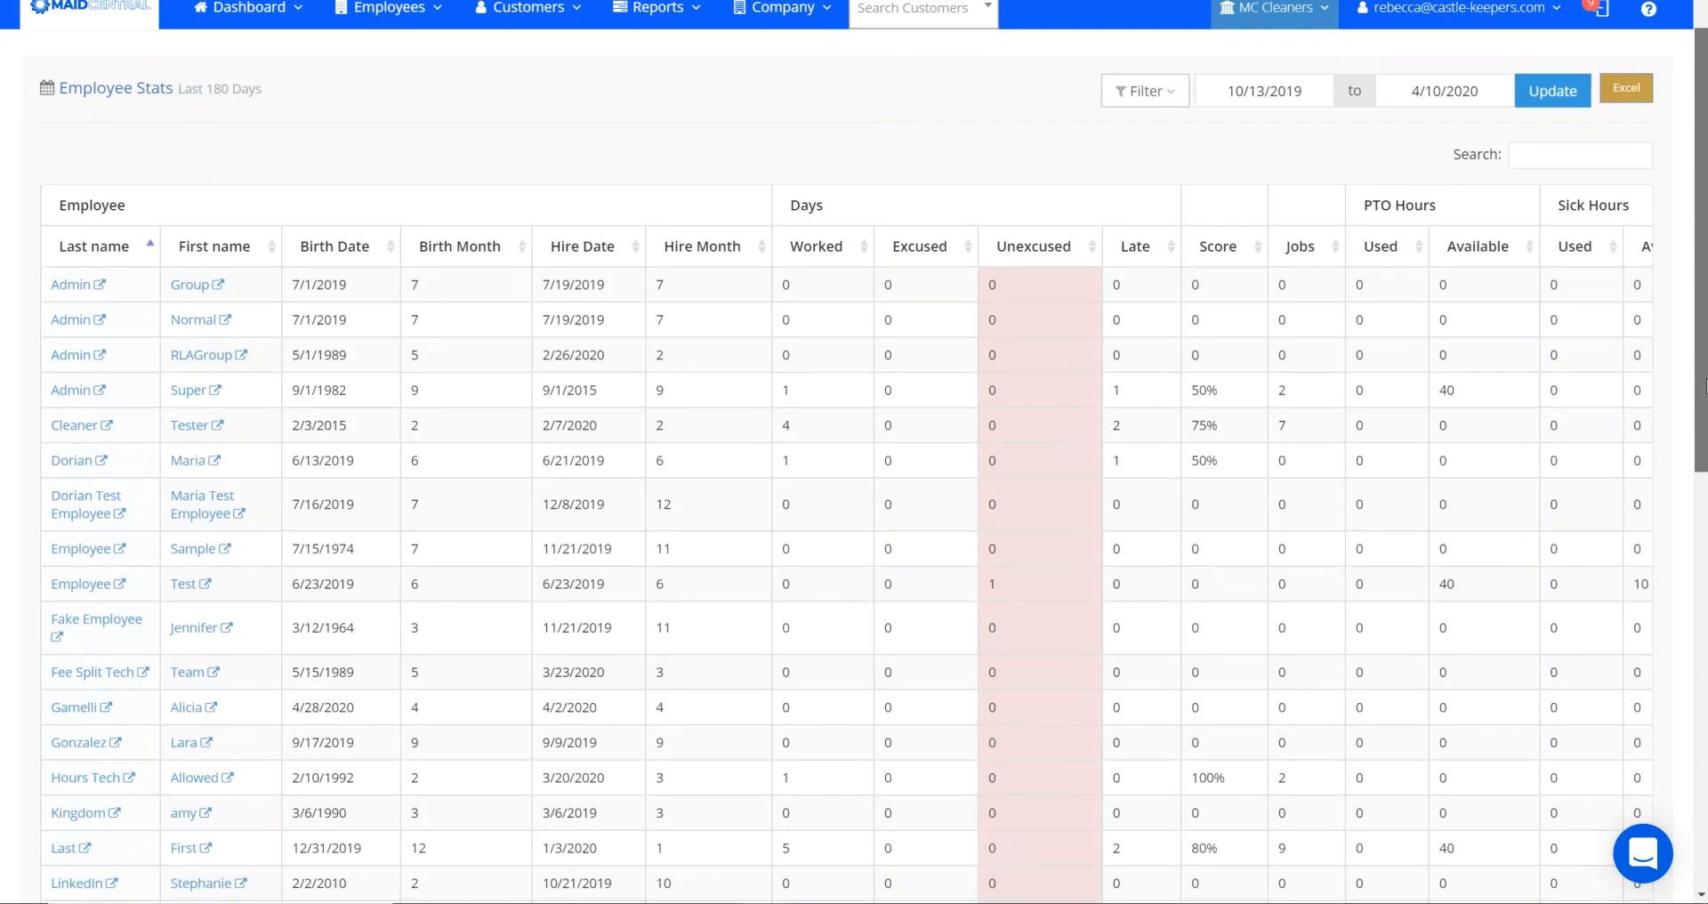
scroll(854, 534, down, 1)
scroll(1662, 591, down, 8)
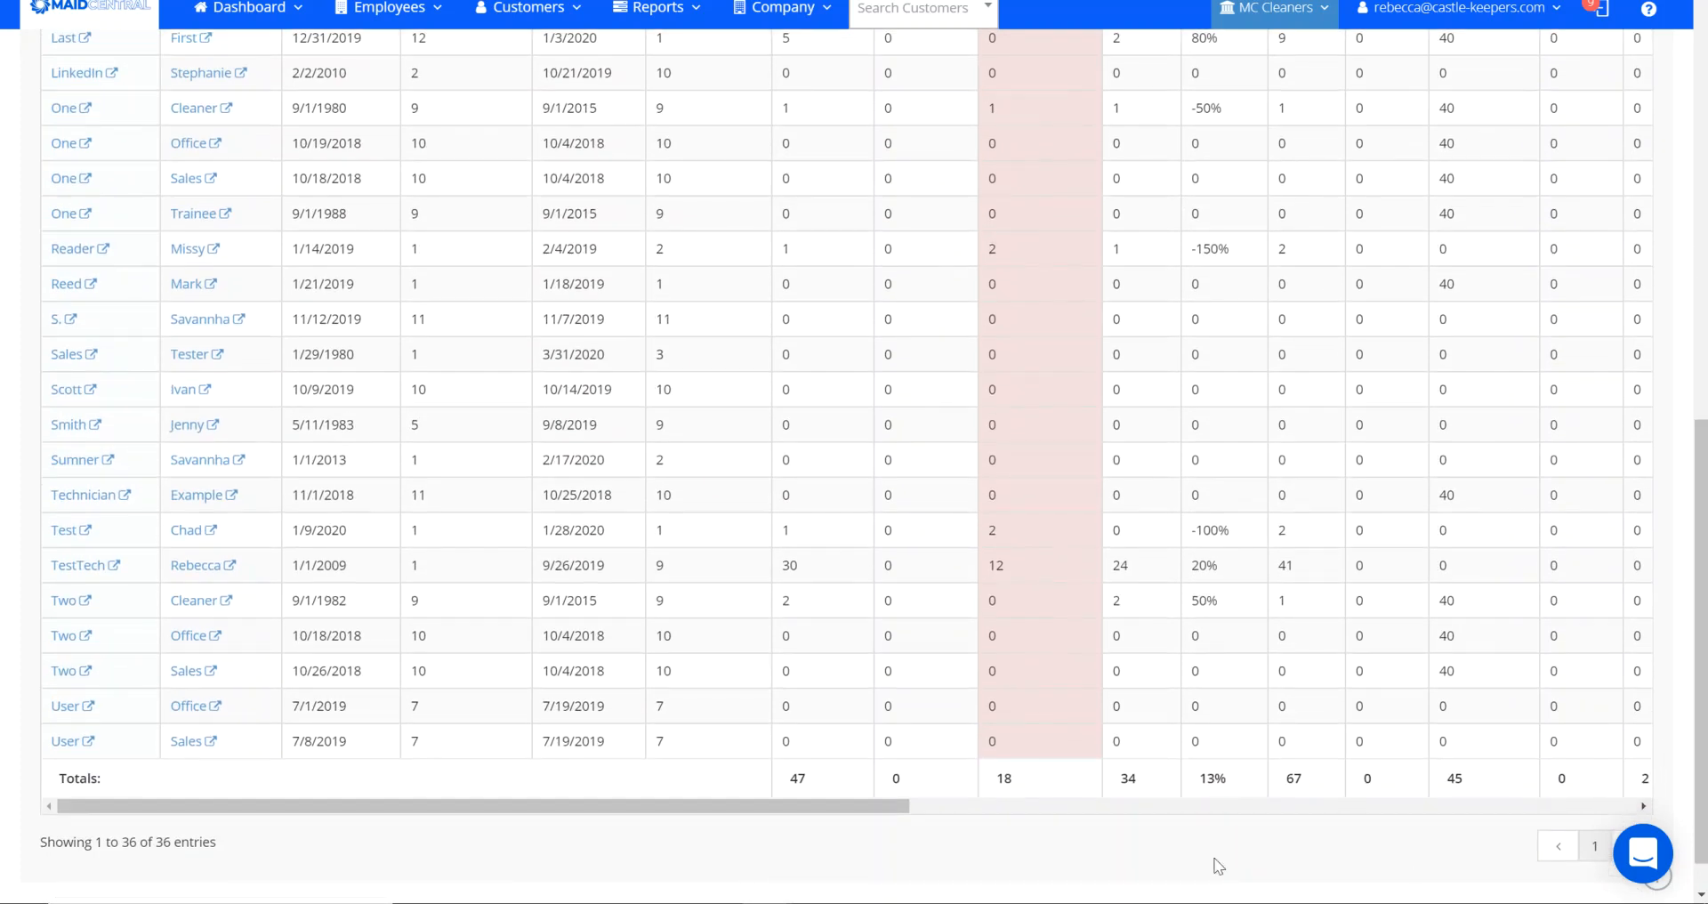
drag(846, 806, 1127, 863)
drag(1701, 685, 1705, 281)
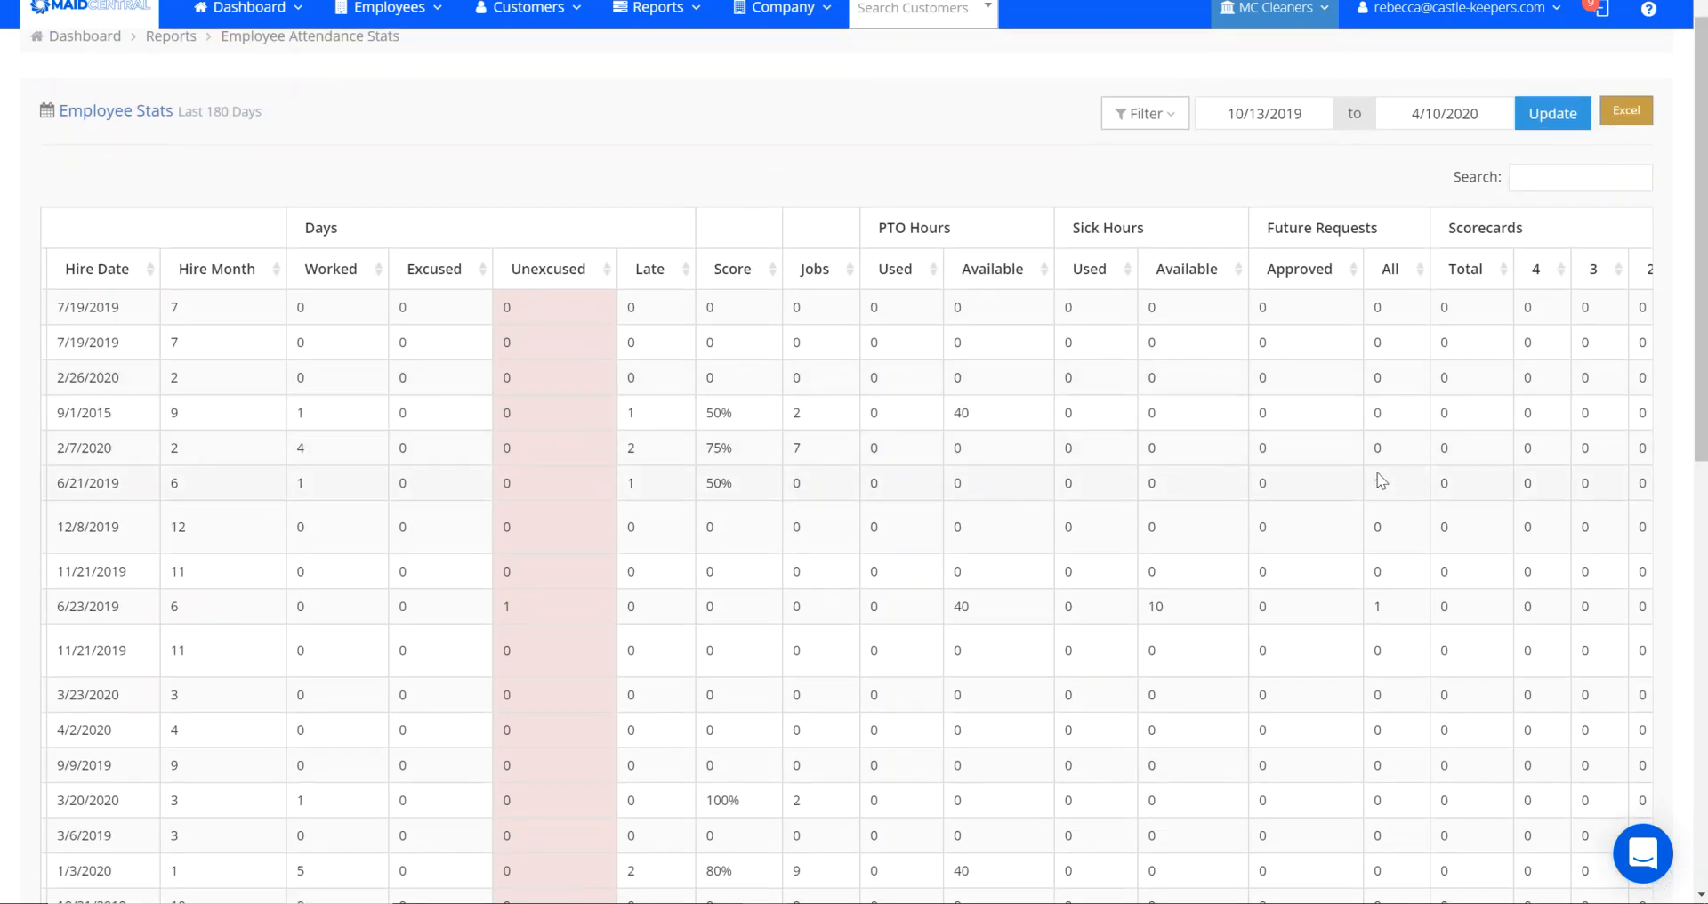